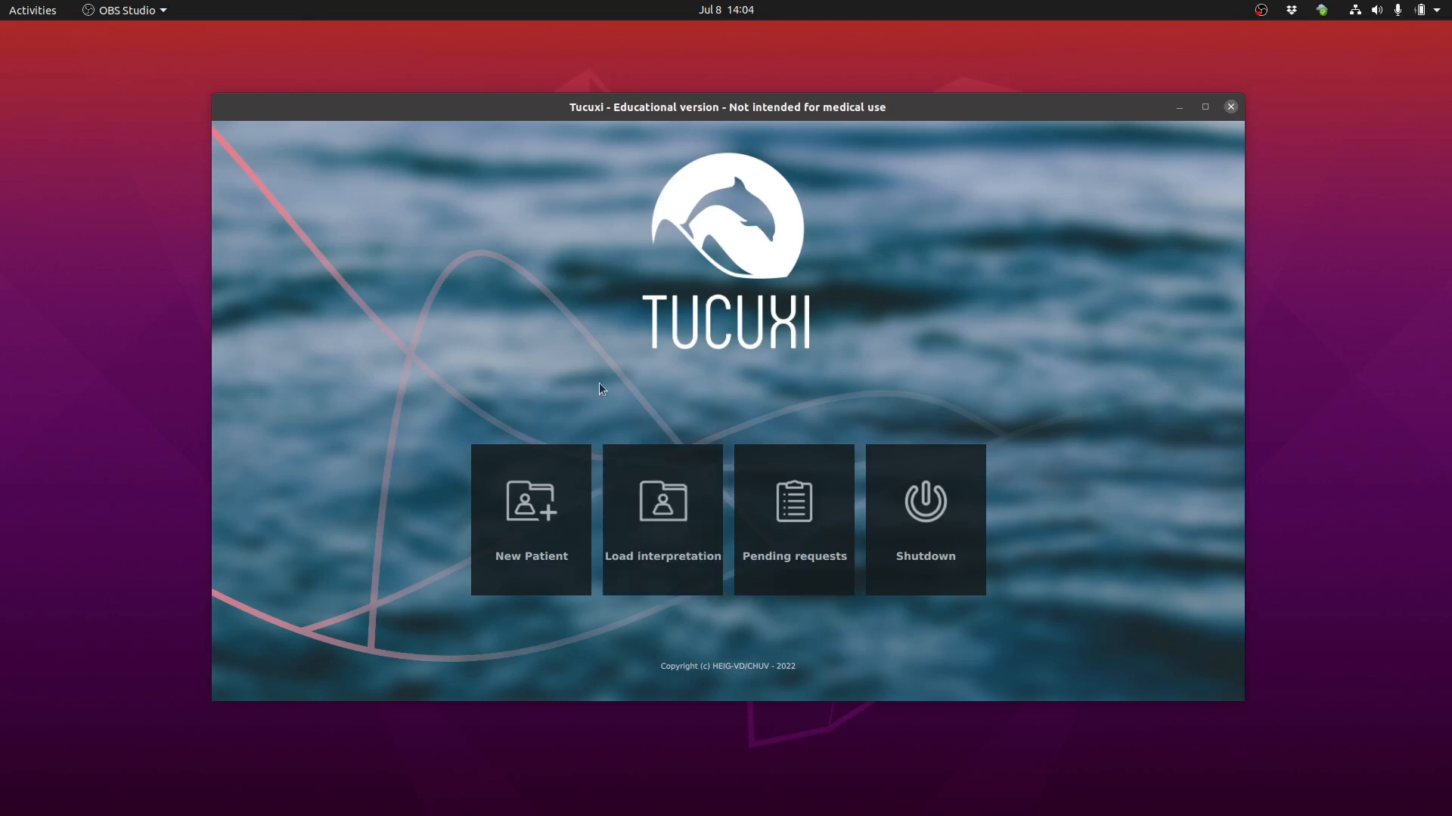
Create a new patient record, view the patient's extra information, and collapse that section again.
left_click(536, 525)
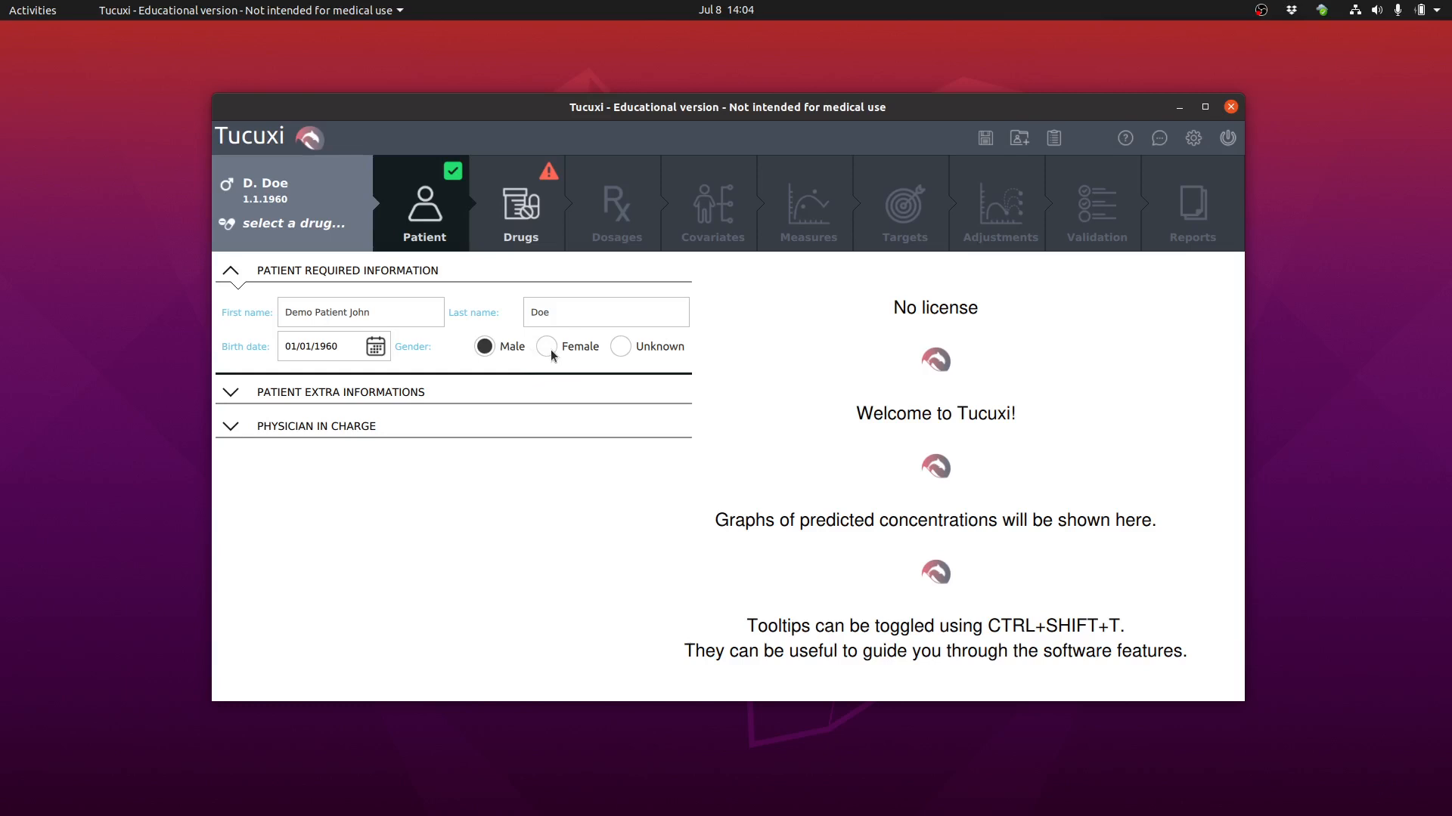
left_click(232, 393)
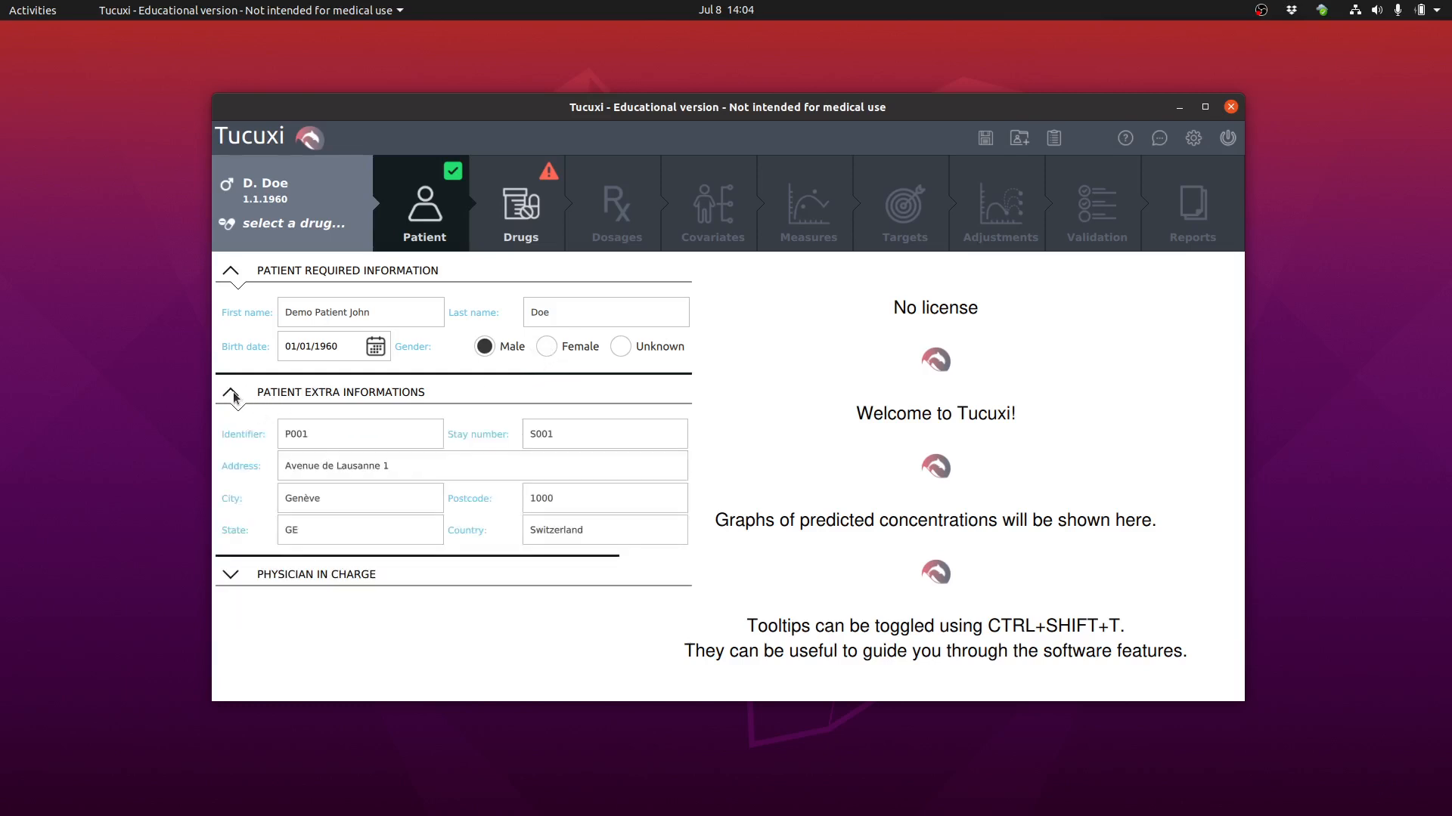
left_click(231, 393)
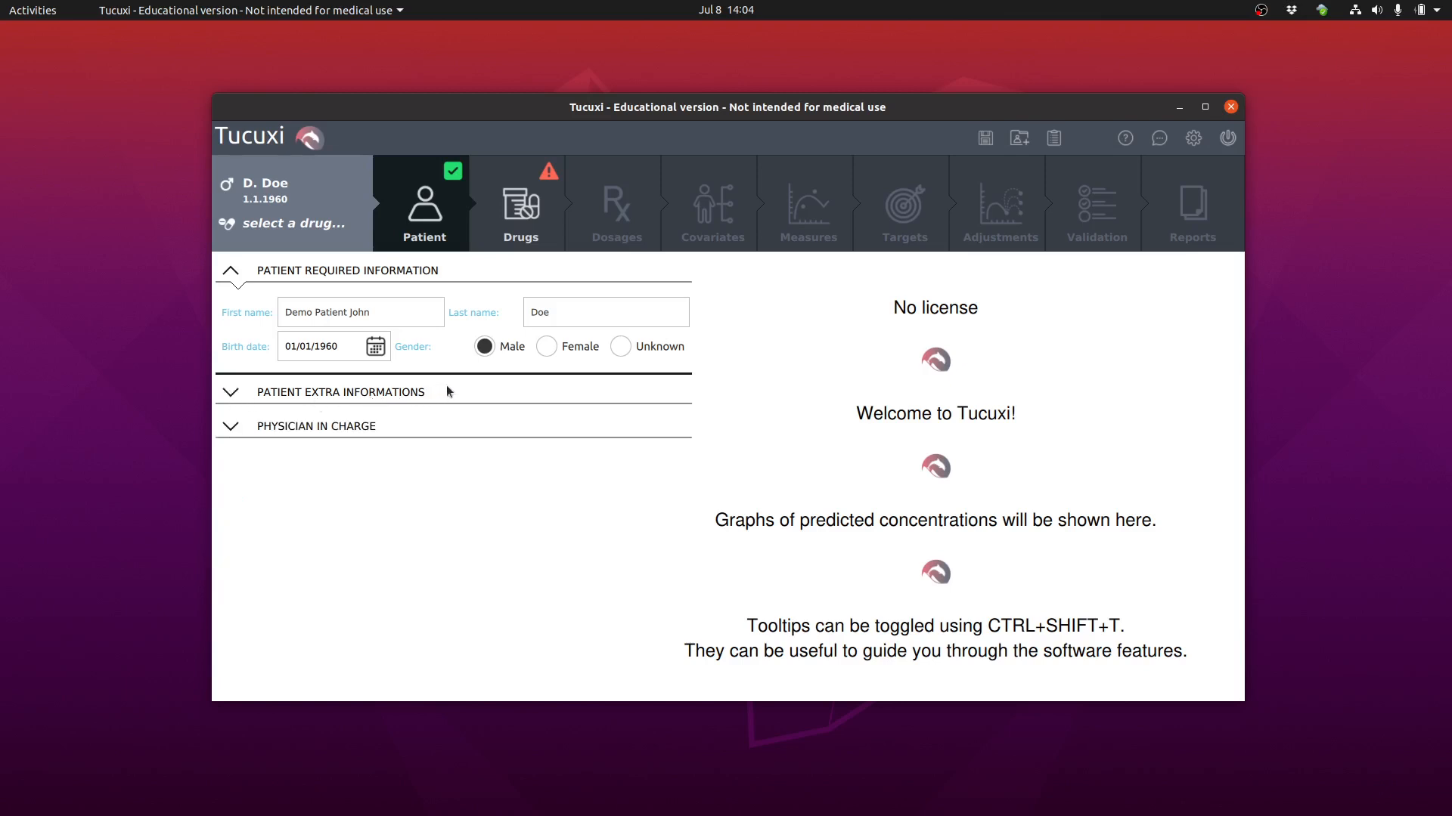
Choose Imatinib as the active substance for the patient.
left_click(520, 209)
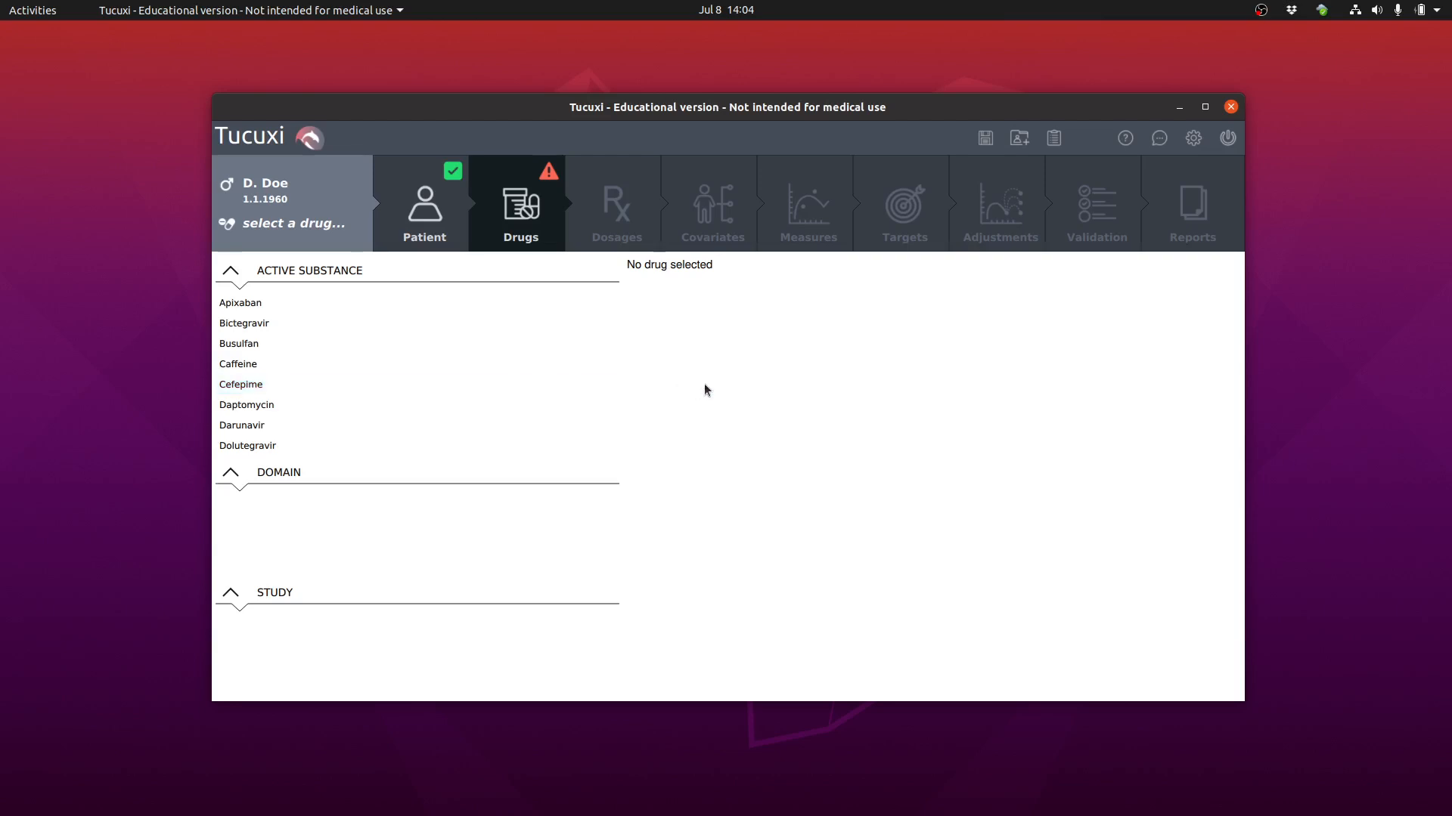
scroll(401, 388, "down", 5)
scroll(414, 388, "down", 1)
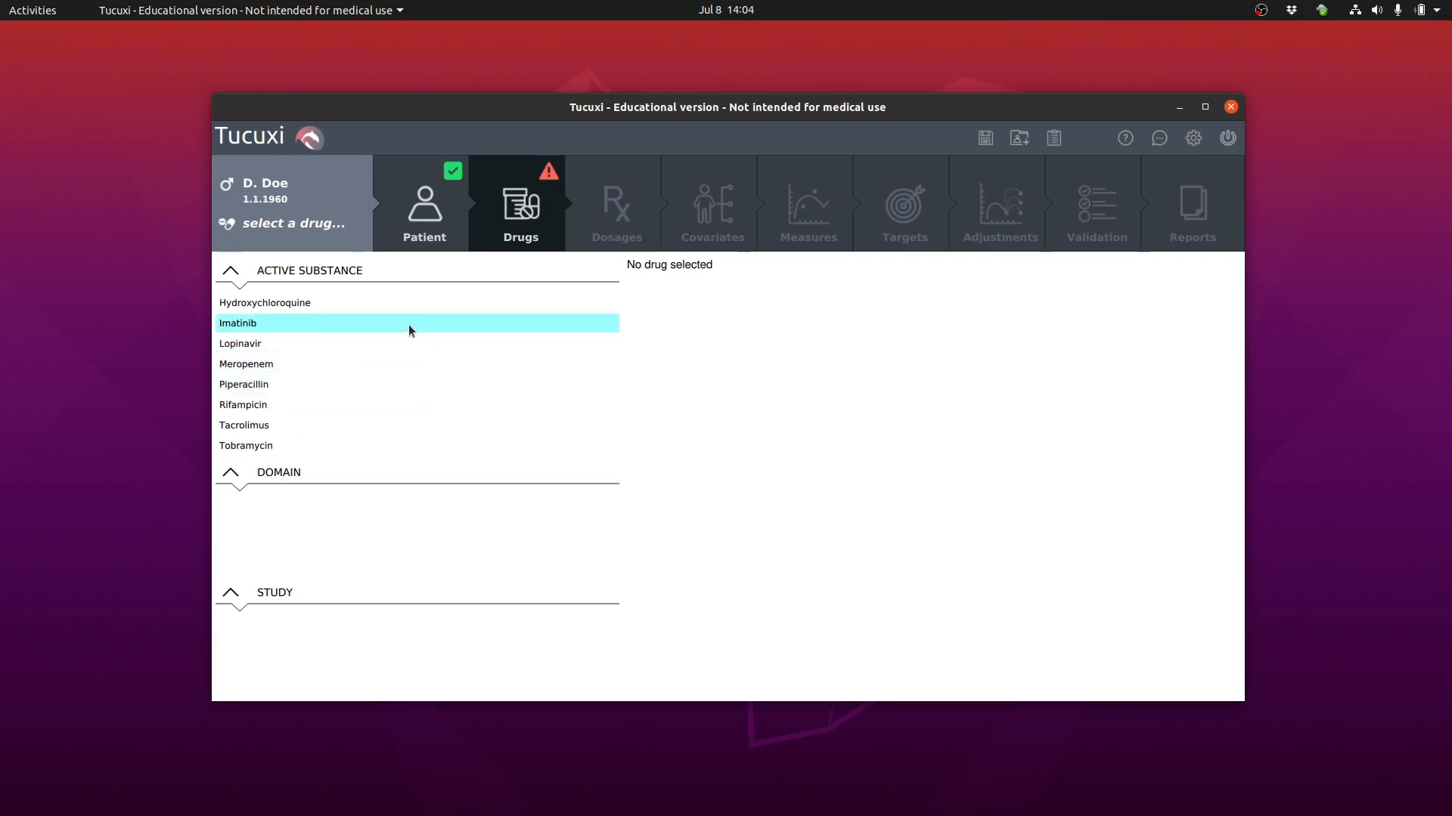
left_click(408, 325)
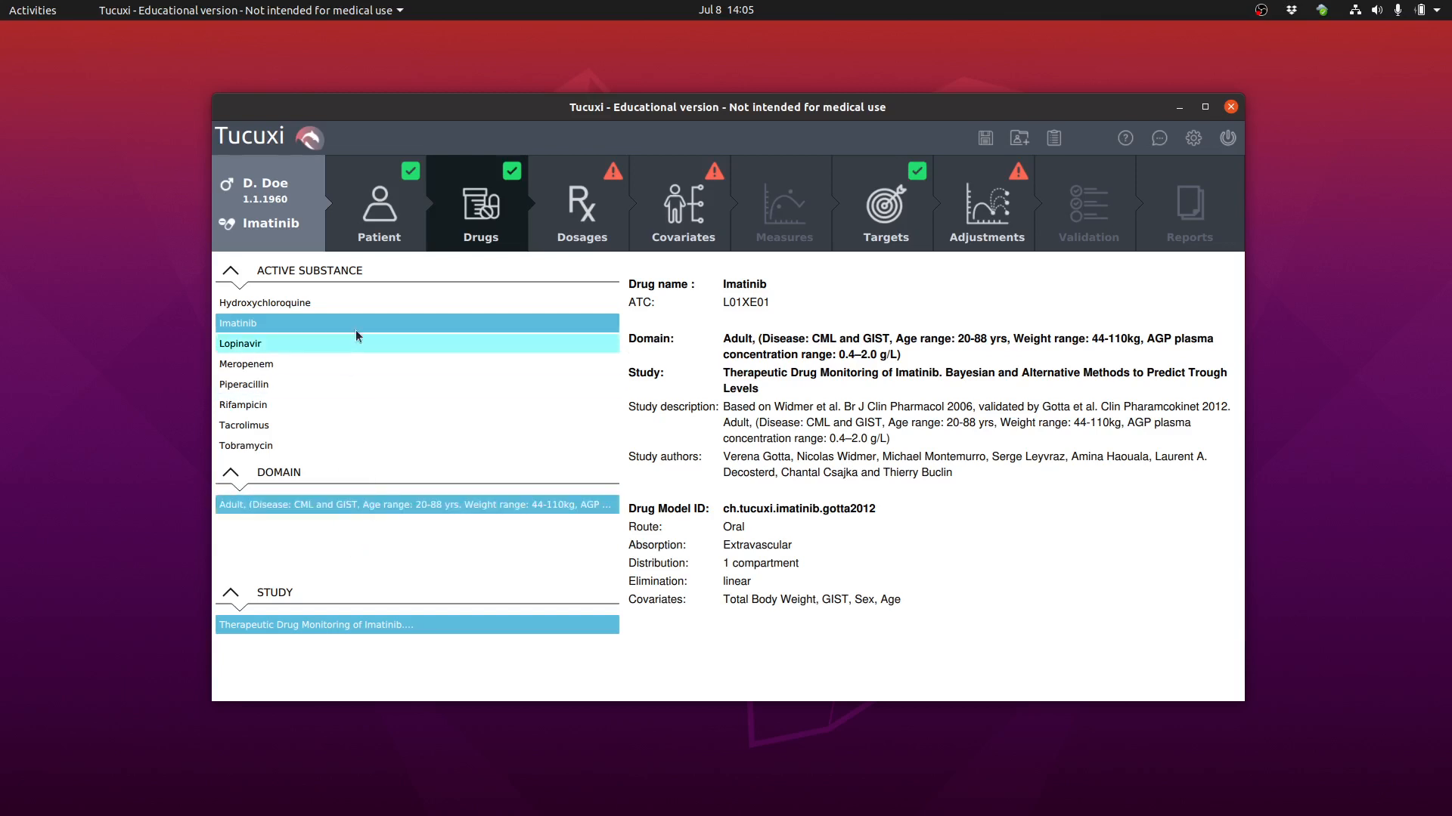
Add an oral dosage of 400 mg every 24 hours, not at steady state, from 08/07/2022 08:00 to 10/07/2022 08:00.
left_click(587, 210)
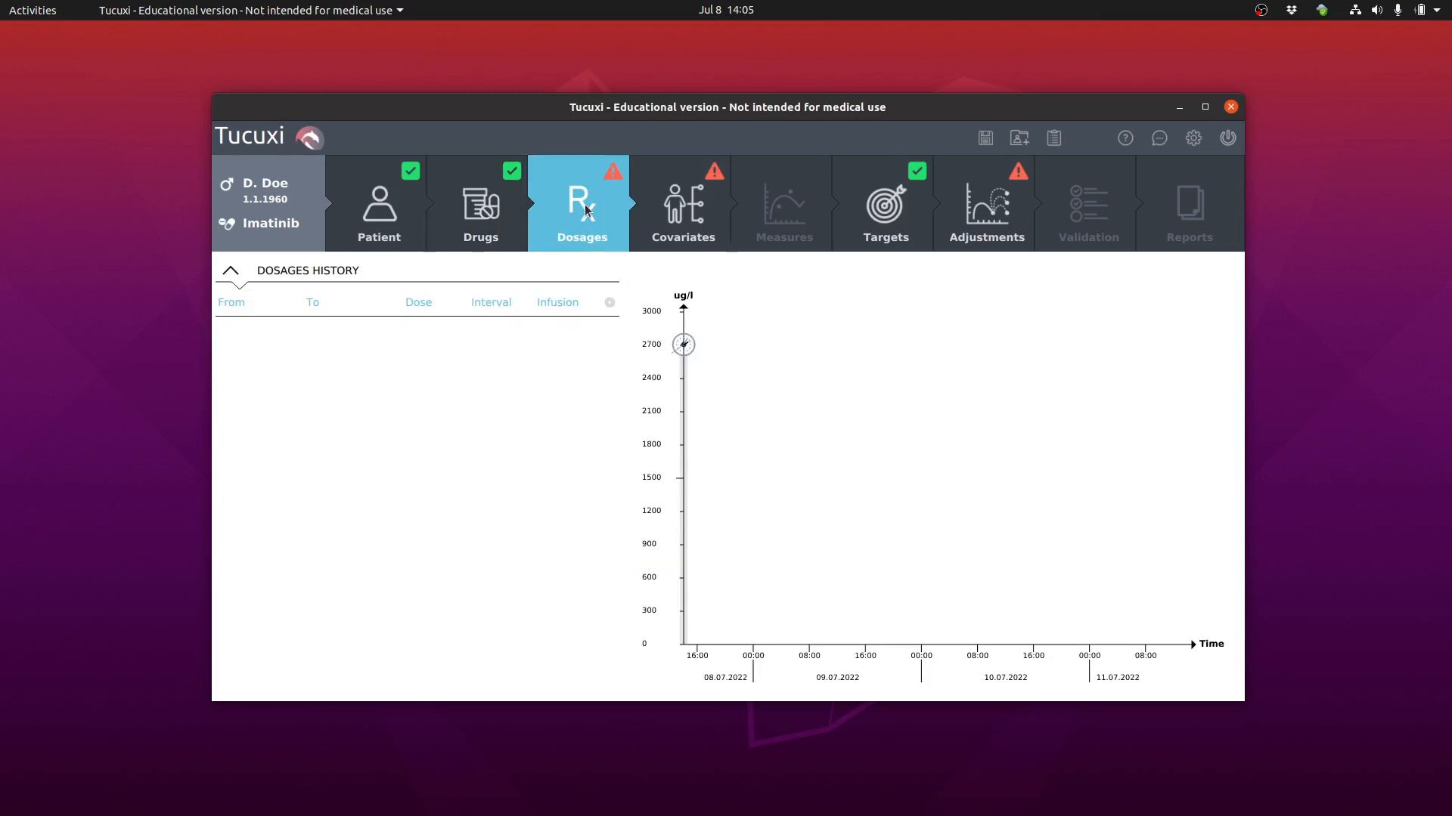
left_click(611, 305)
left_click_drag(363, 38, 860, 182)
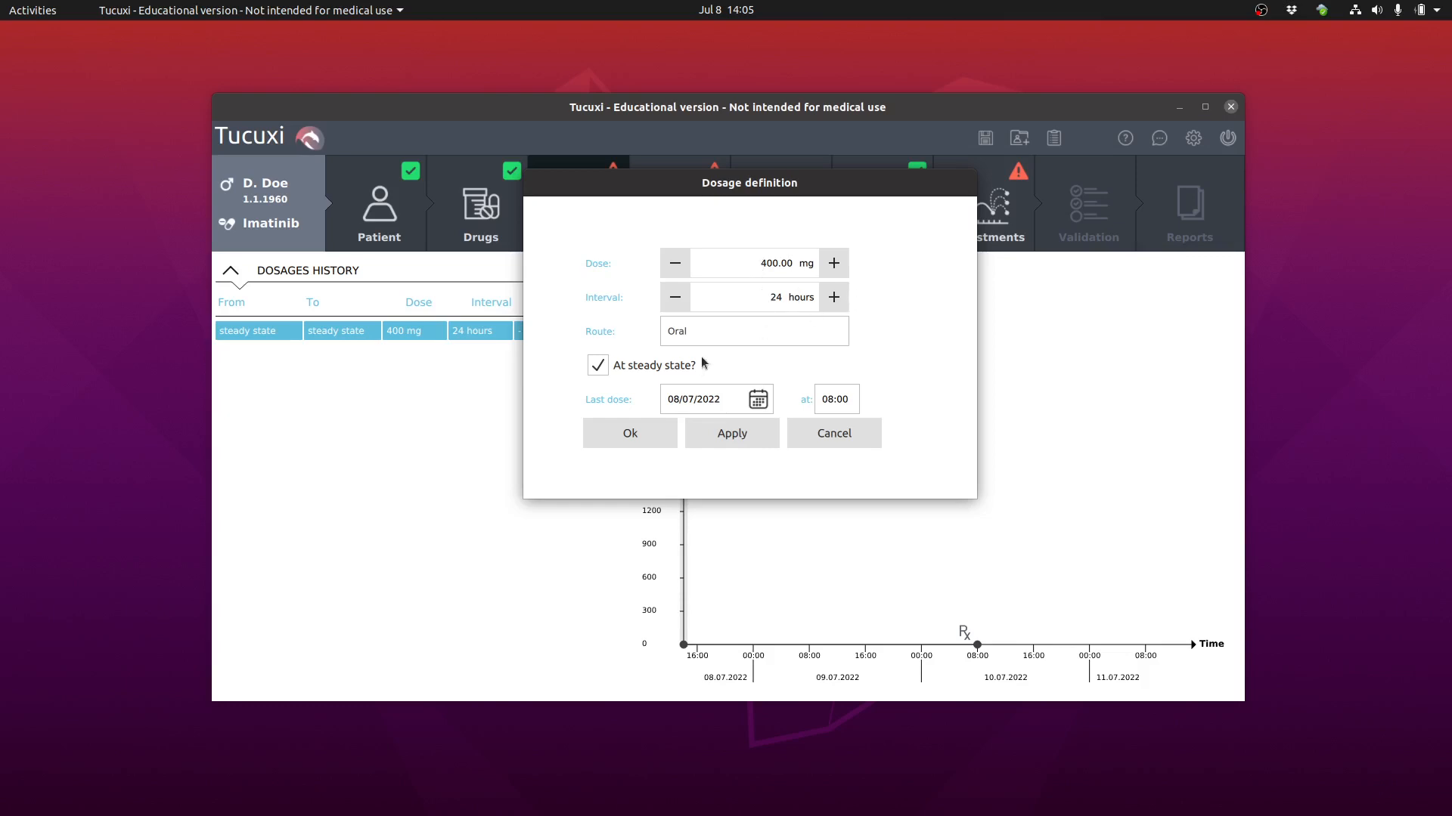
left_click(598, 367)
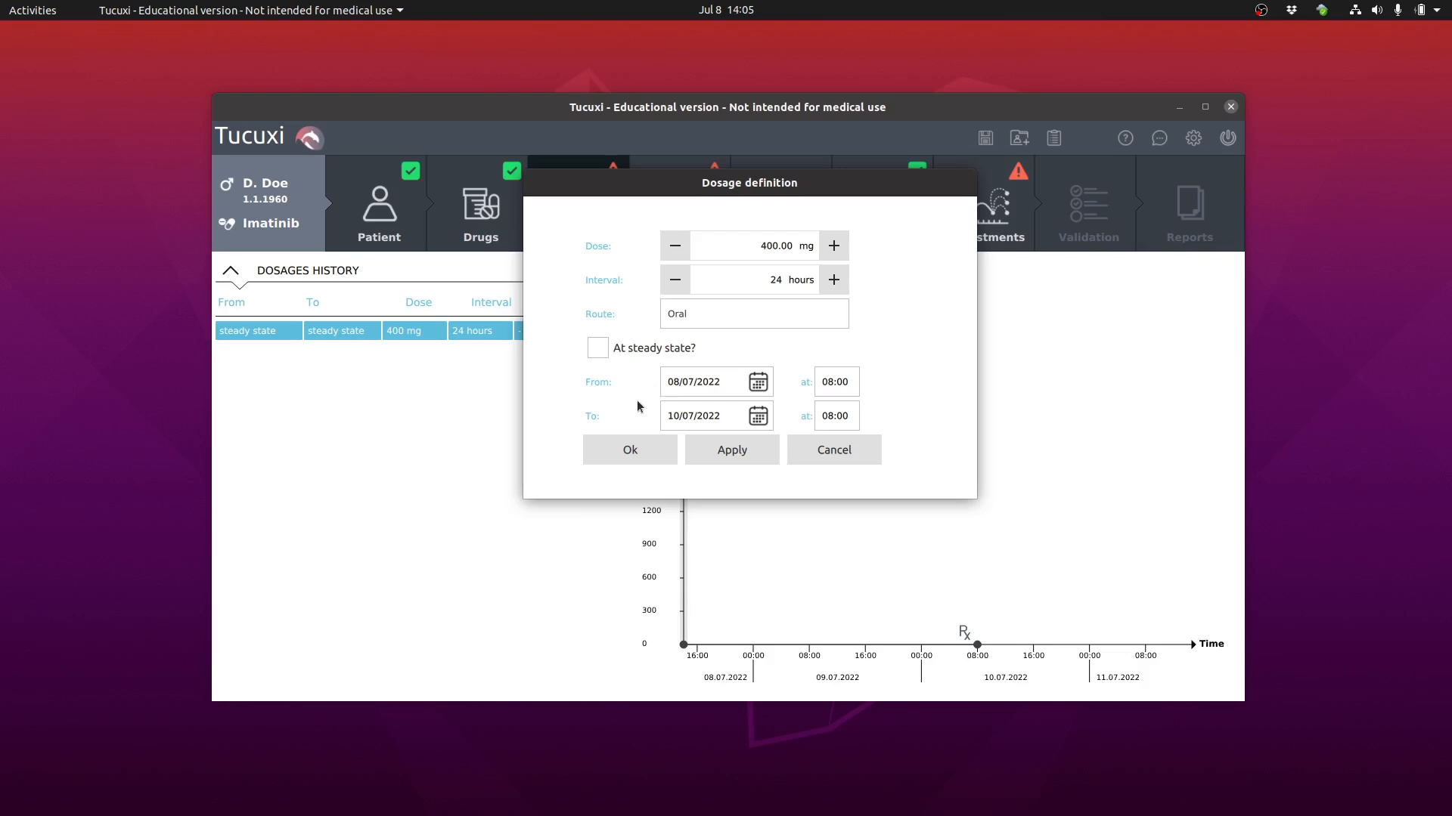
left_click(630, 451)
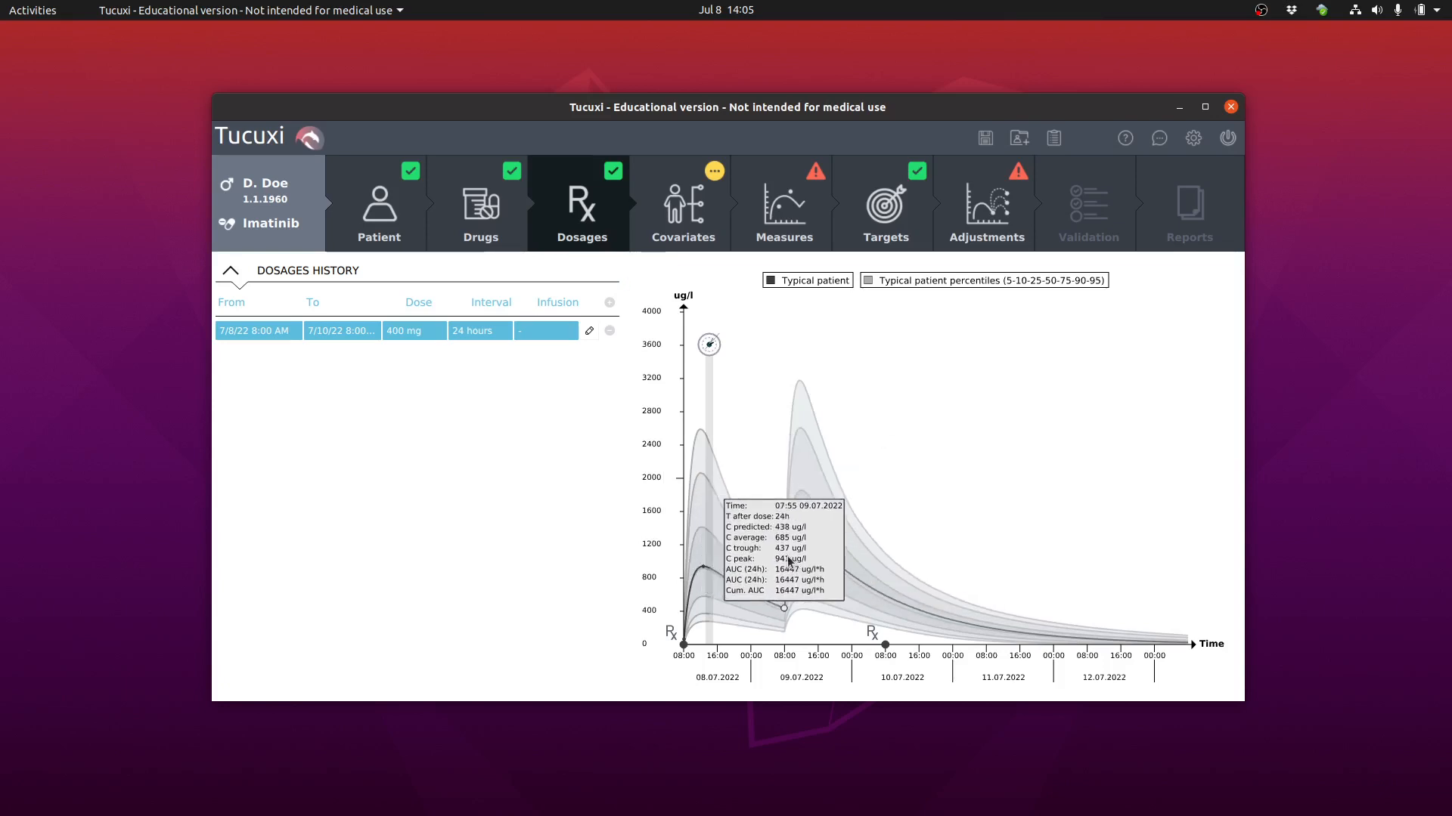
Turn off live annotations in the concentration graph's settings and save them.
right_click(901, 458)
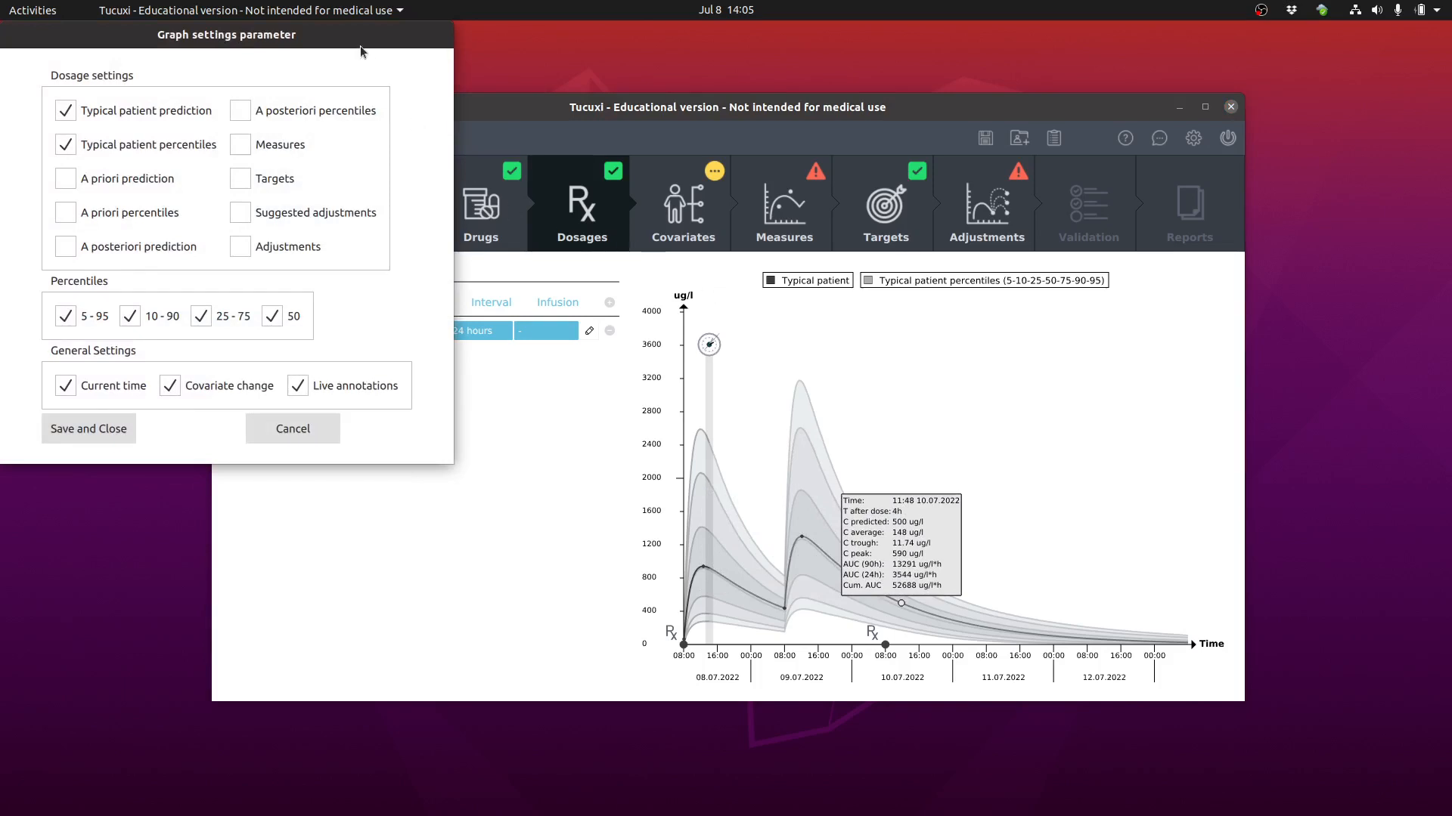
left_click_drag(357, 39, 710, 115)
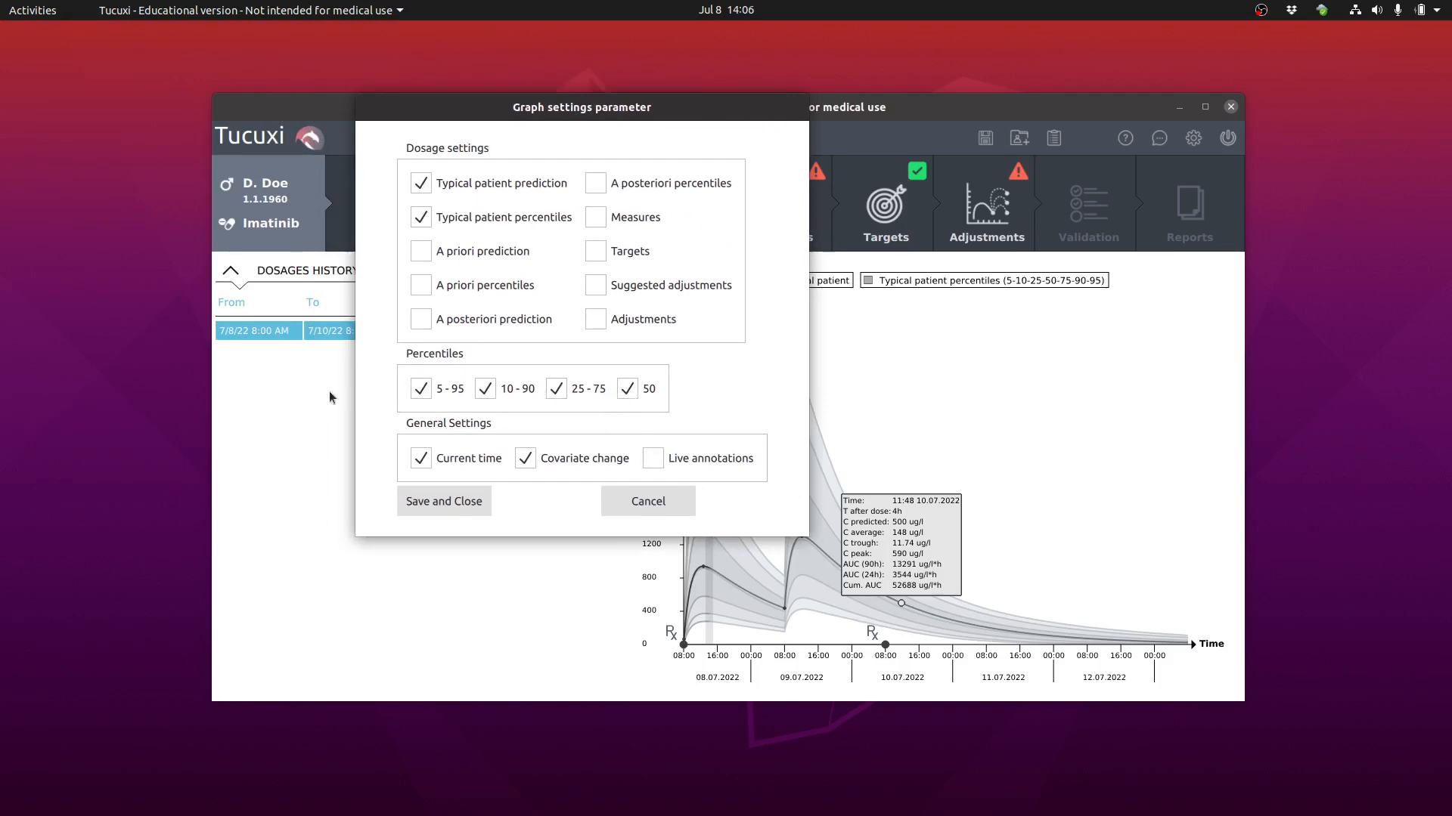
left_click(459, 500)
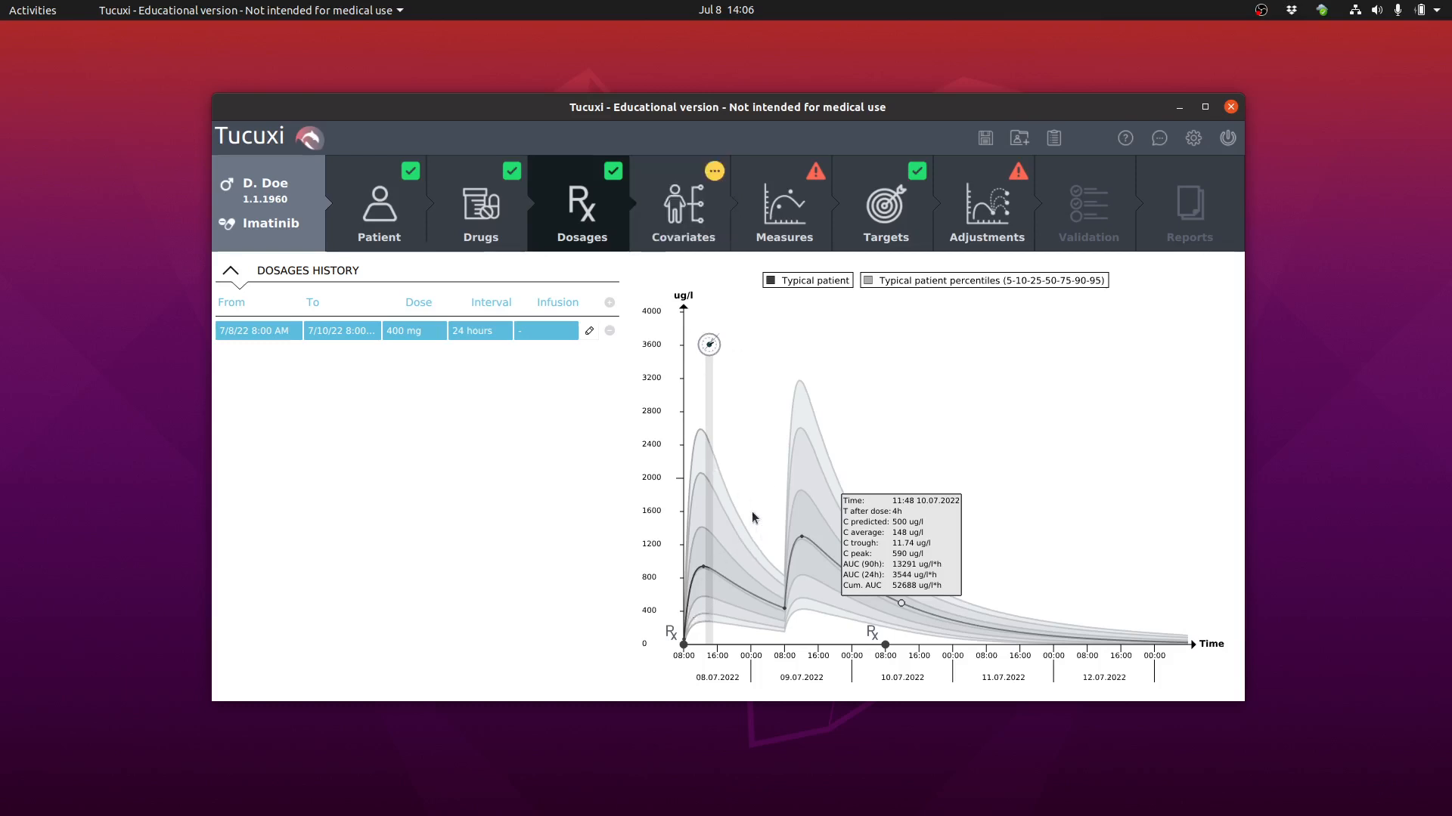
Add a Total Body Weight covariate of 100 kg dated 08/07/2022 at 14:06.
left_click(681, 225)
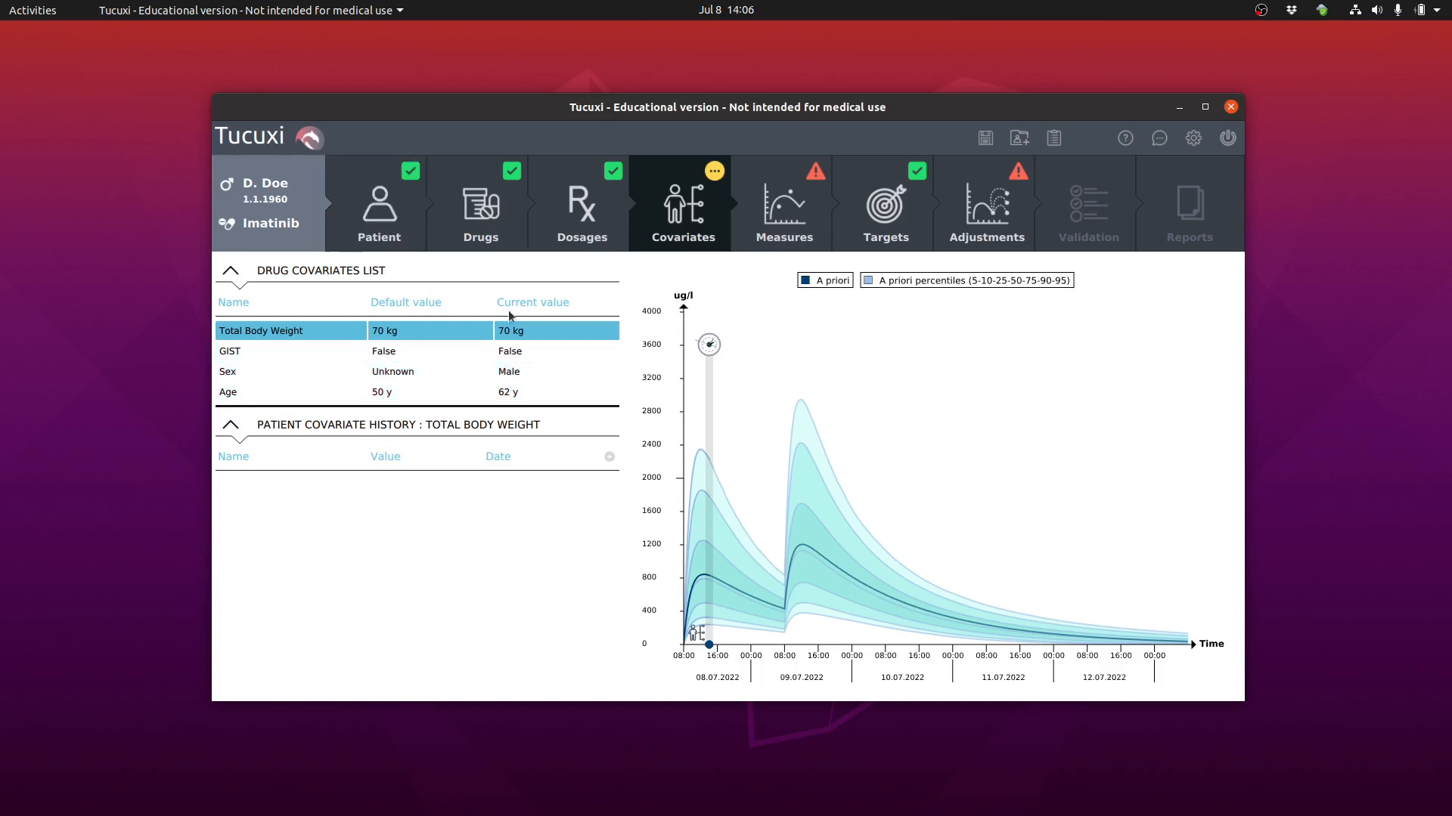
left_click(609, 457)
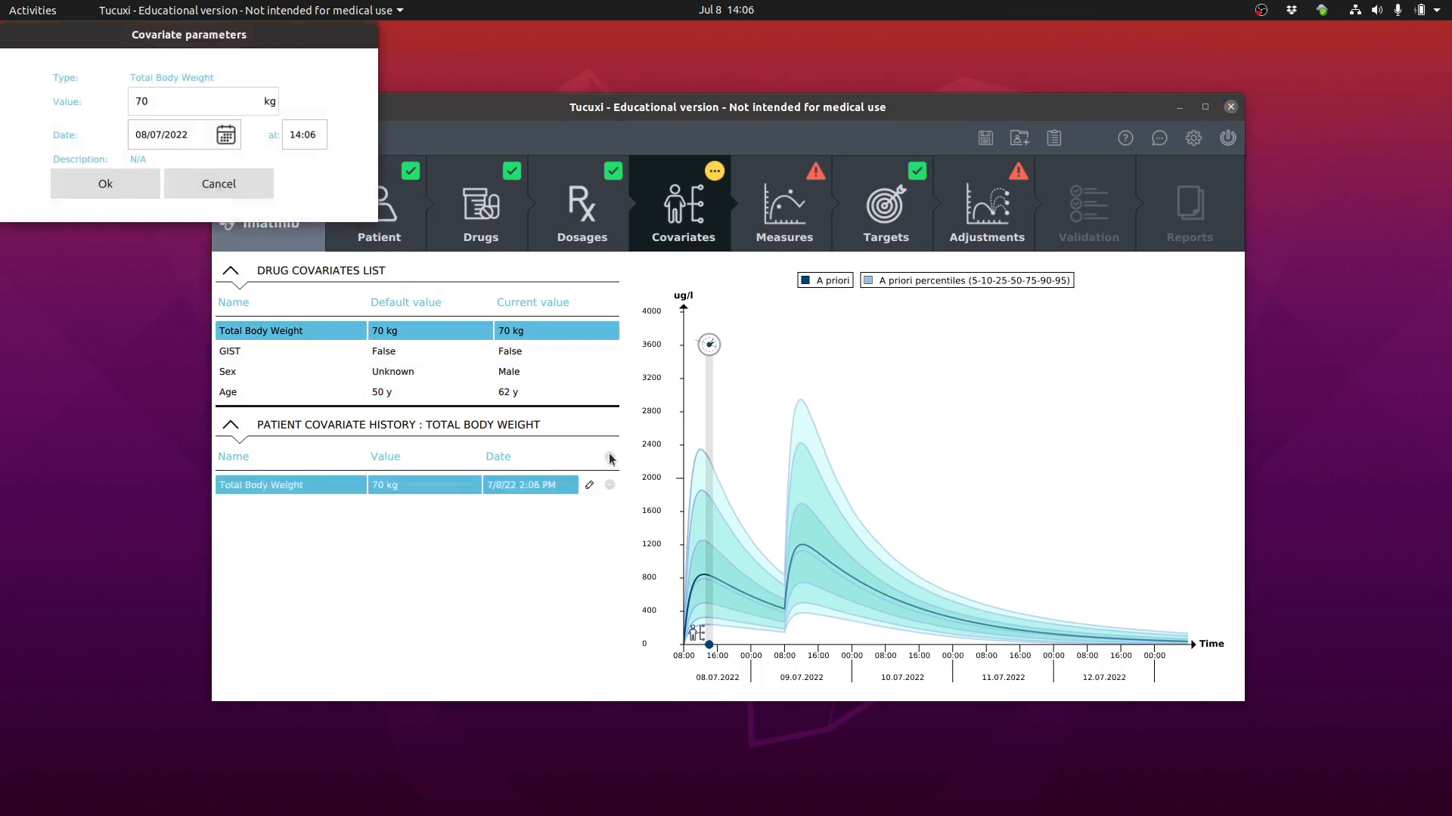
left_click(155, 103)
key("shift+Right")
type("1")
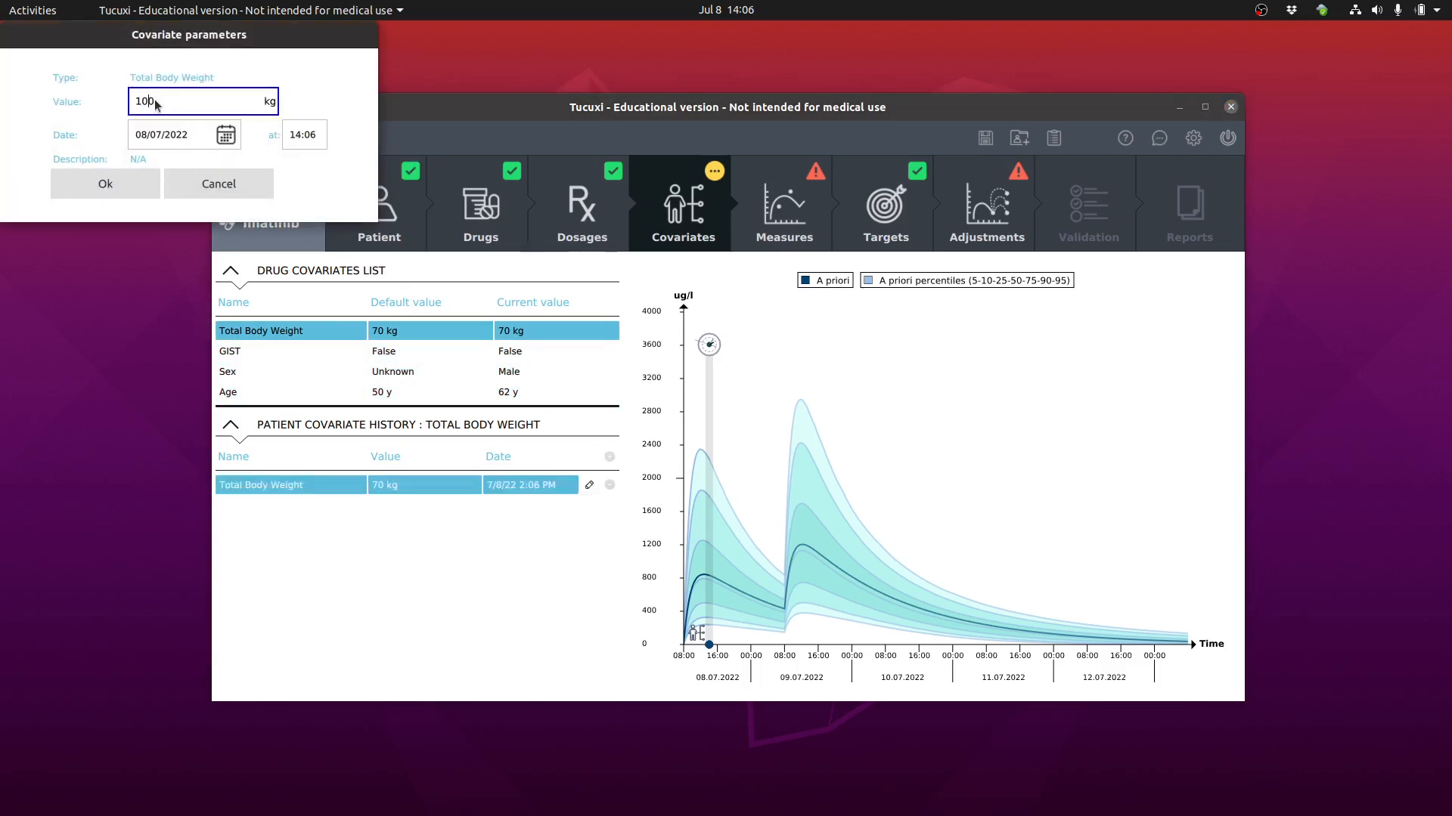
left_click(119, 178)
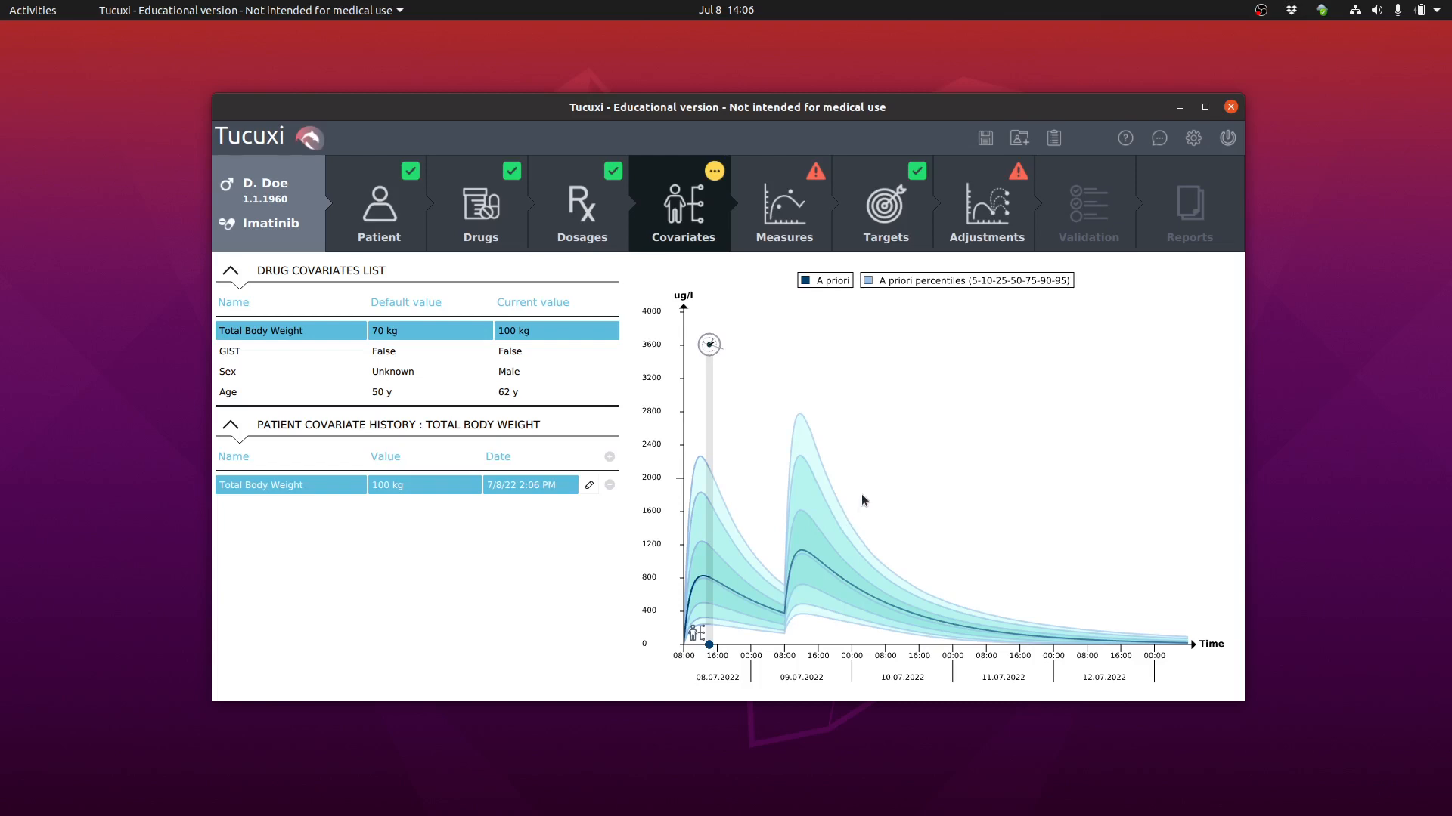
Add a concentration measure of 400 ug/l sampled on 08/07/2022 at 14:06.
left_click(786, 212)
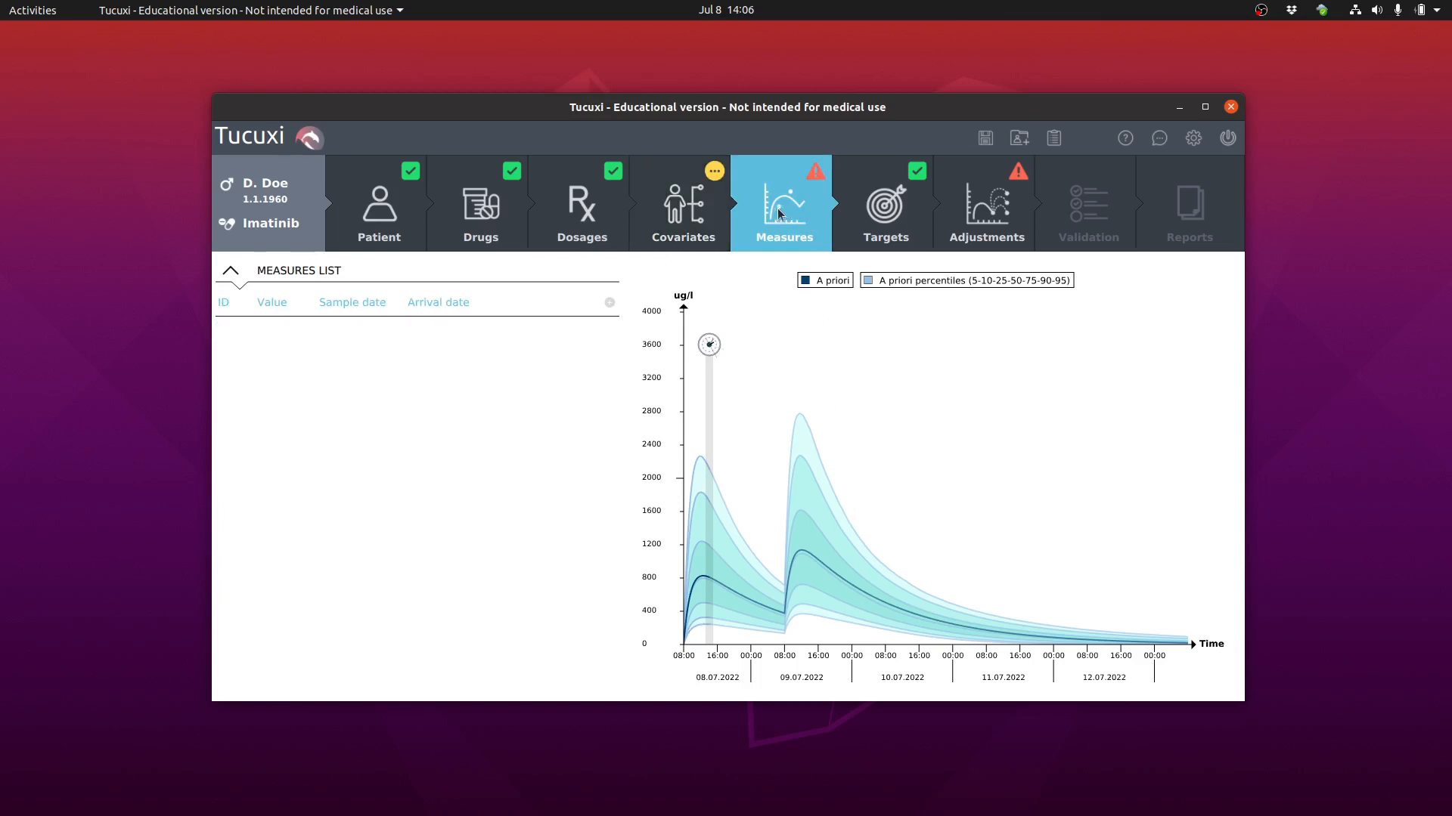
left_click(609, 303)
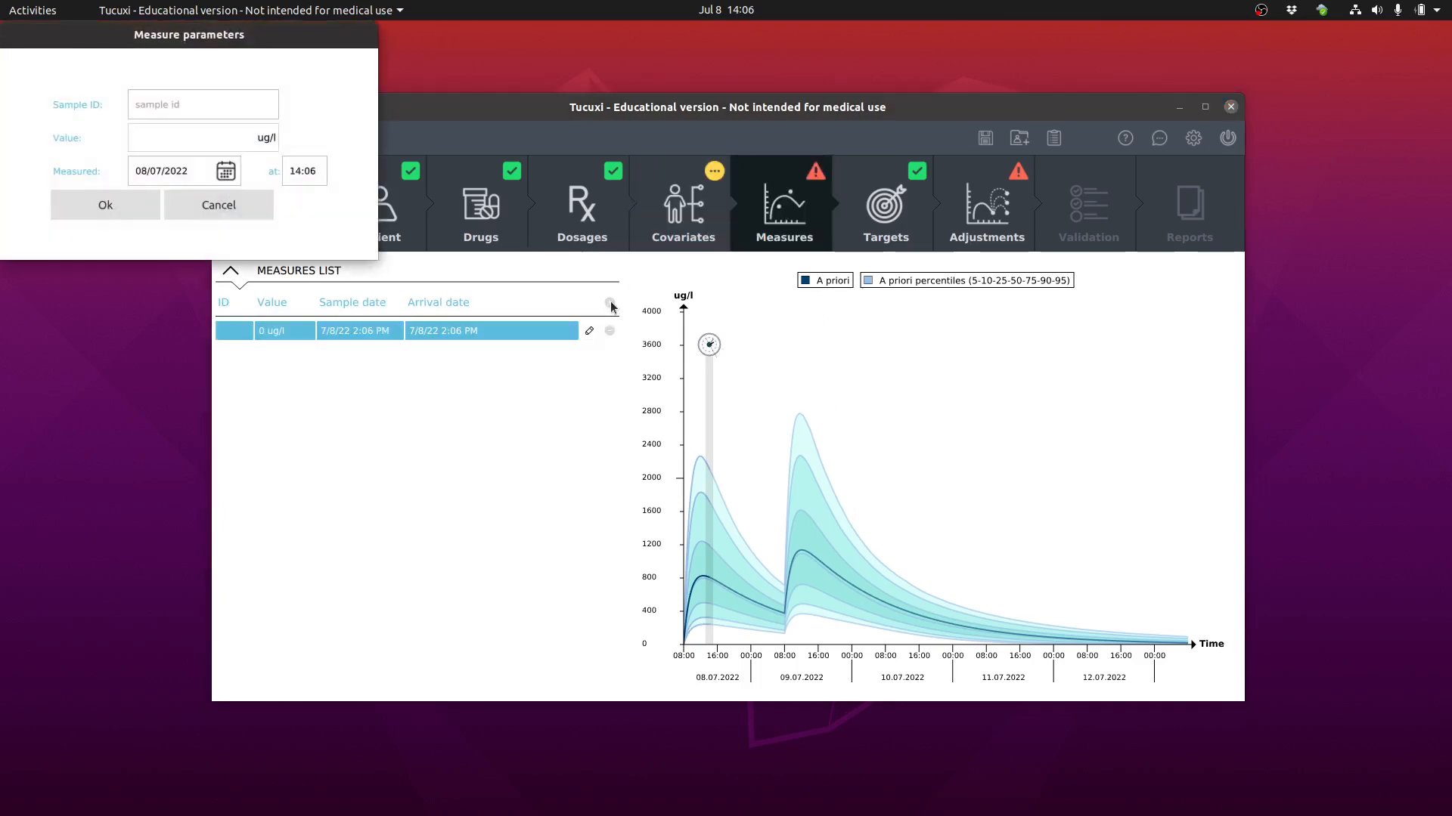
left_click(225, 140)
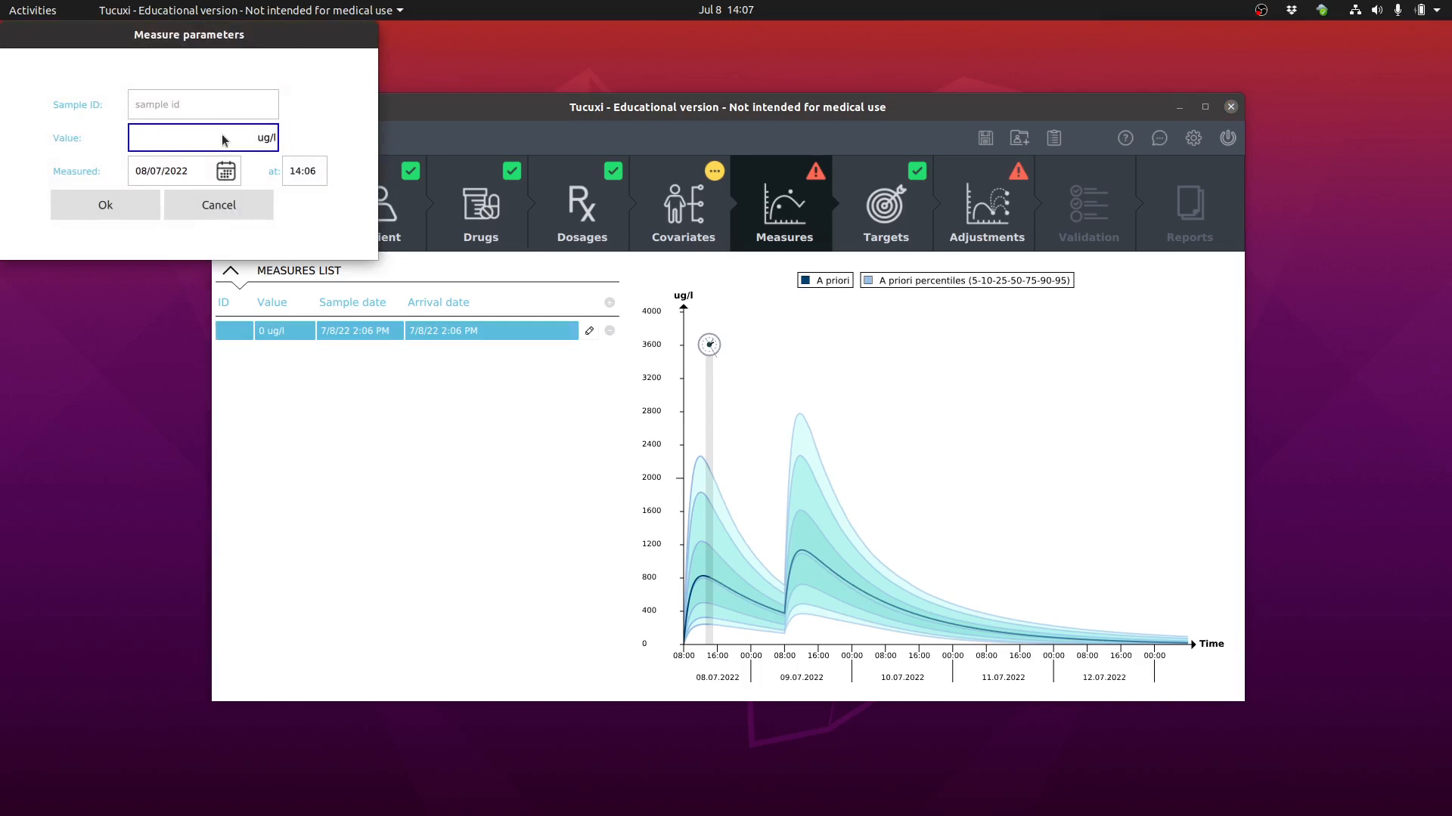
type("400")
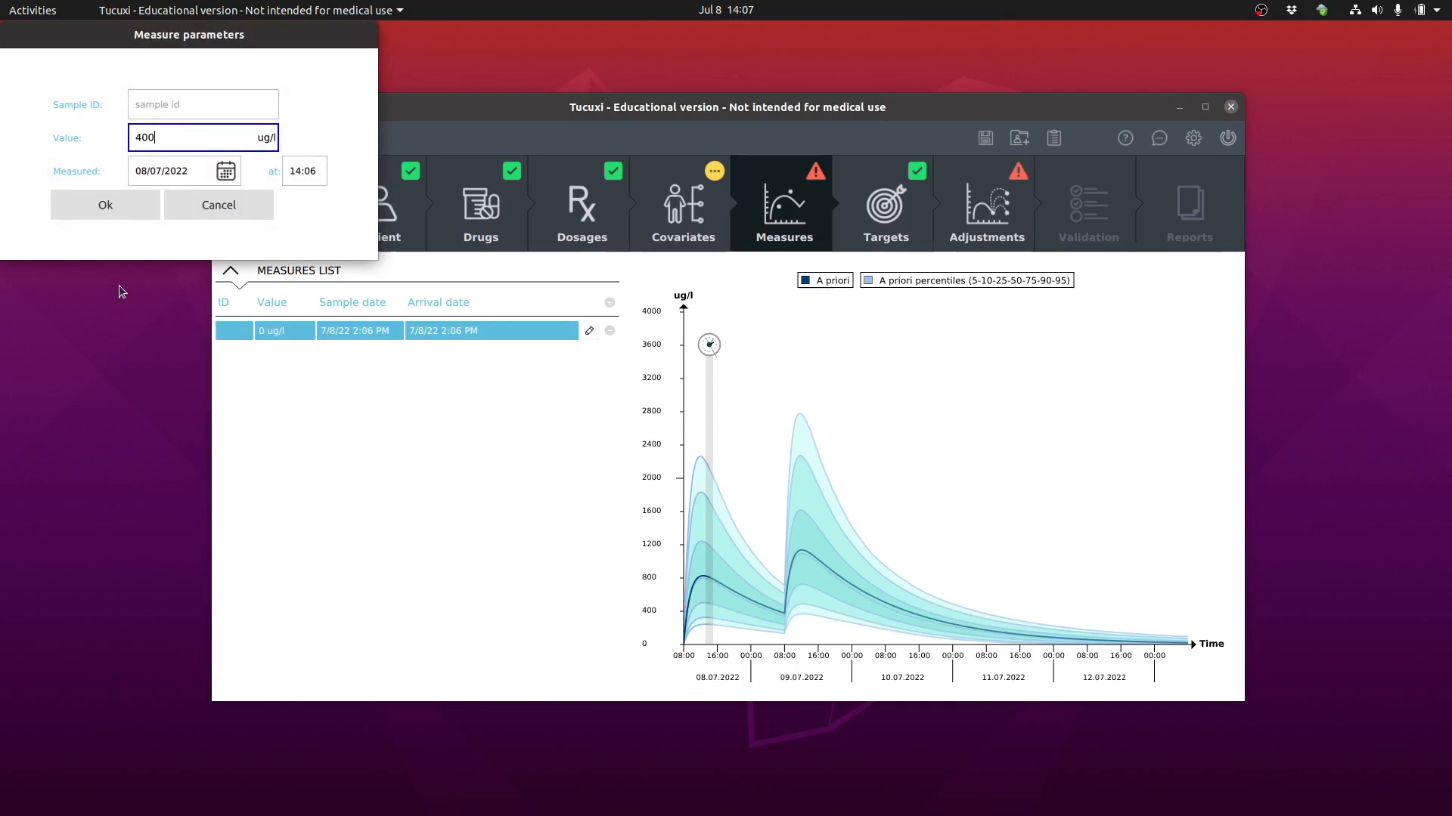
left_click(118, 203)
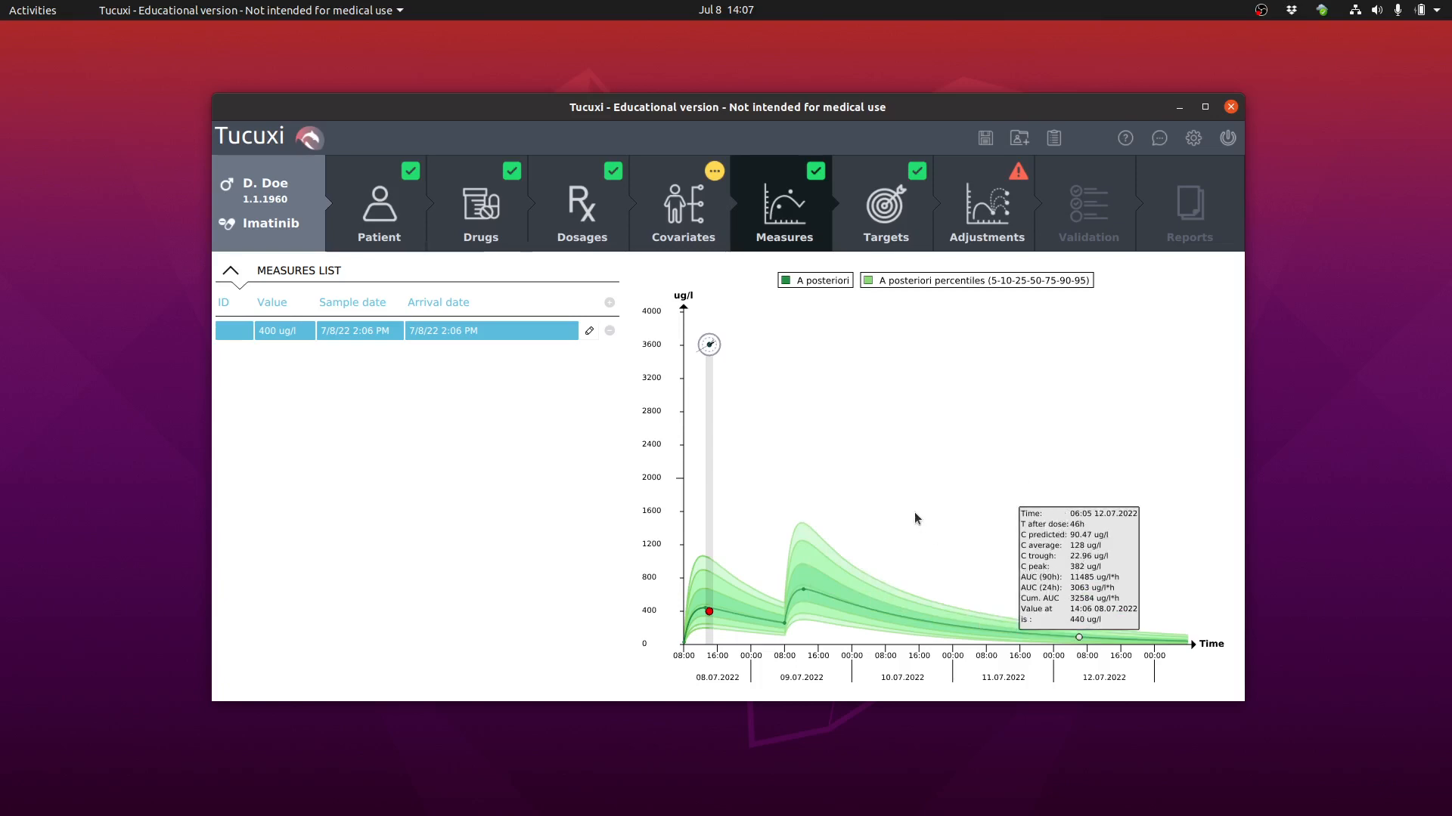
Review the concentration targets and compare the 12-hour and 24-hour suggested dosage adjustments on the graph.
left_click(886, 217)
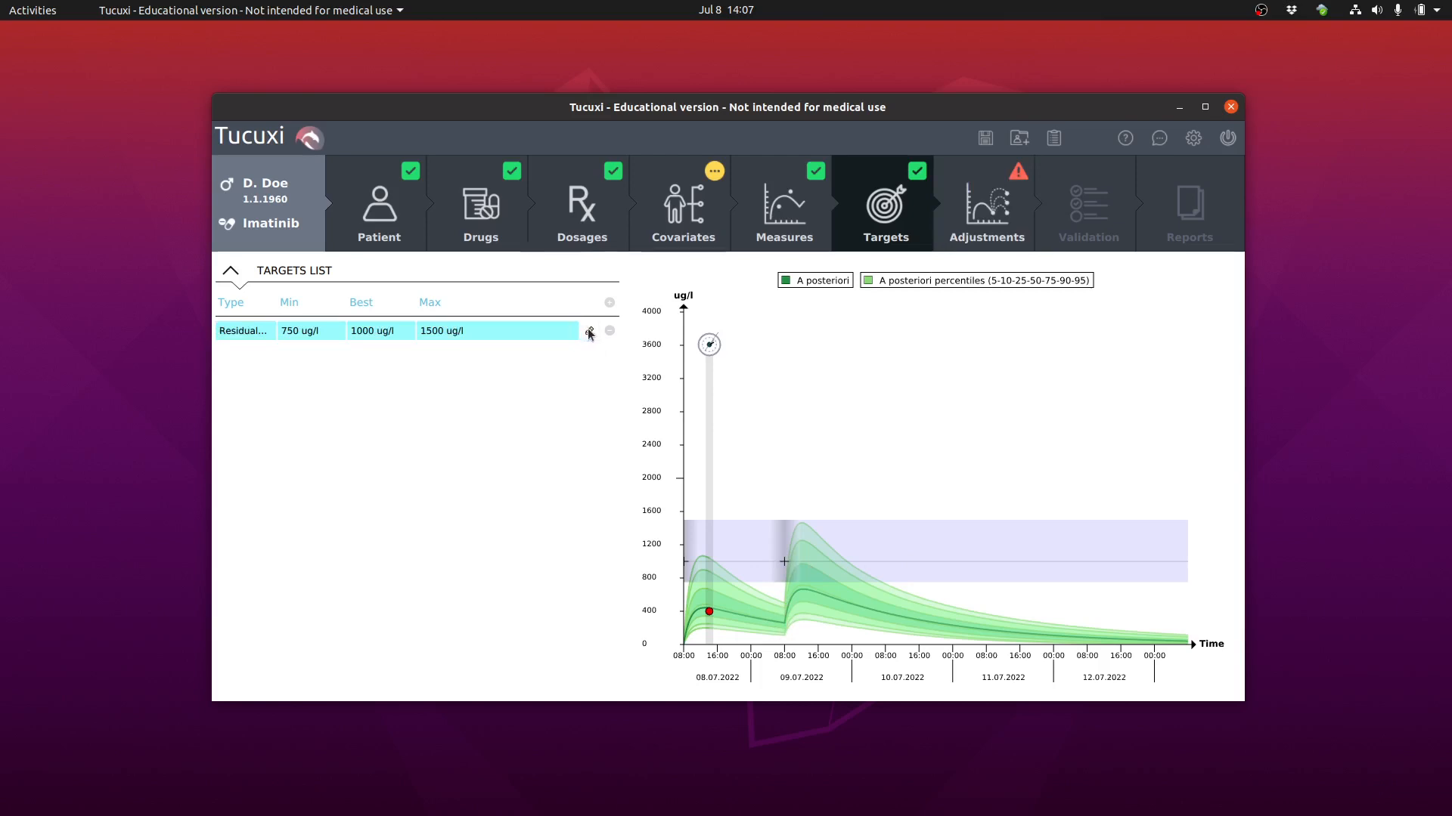
left_click(988, 218)
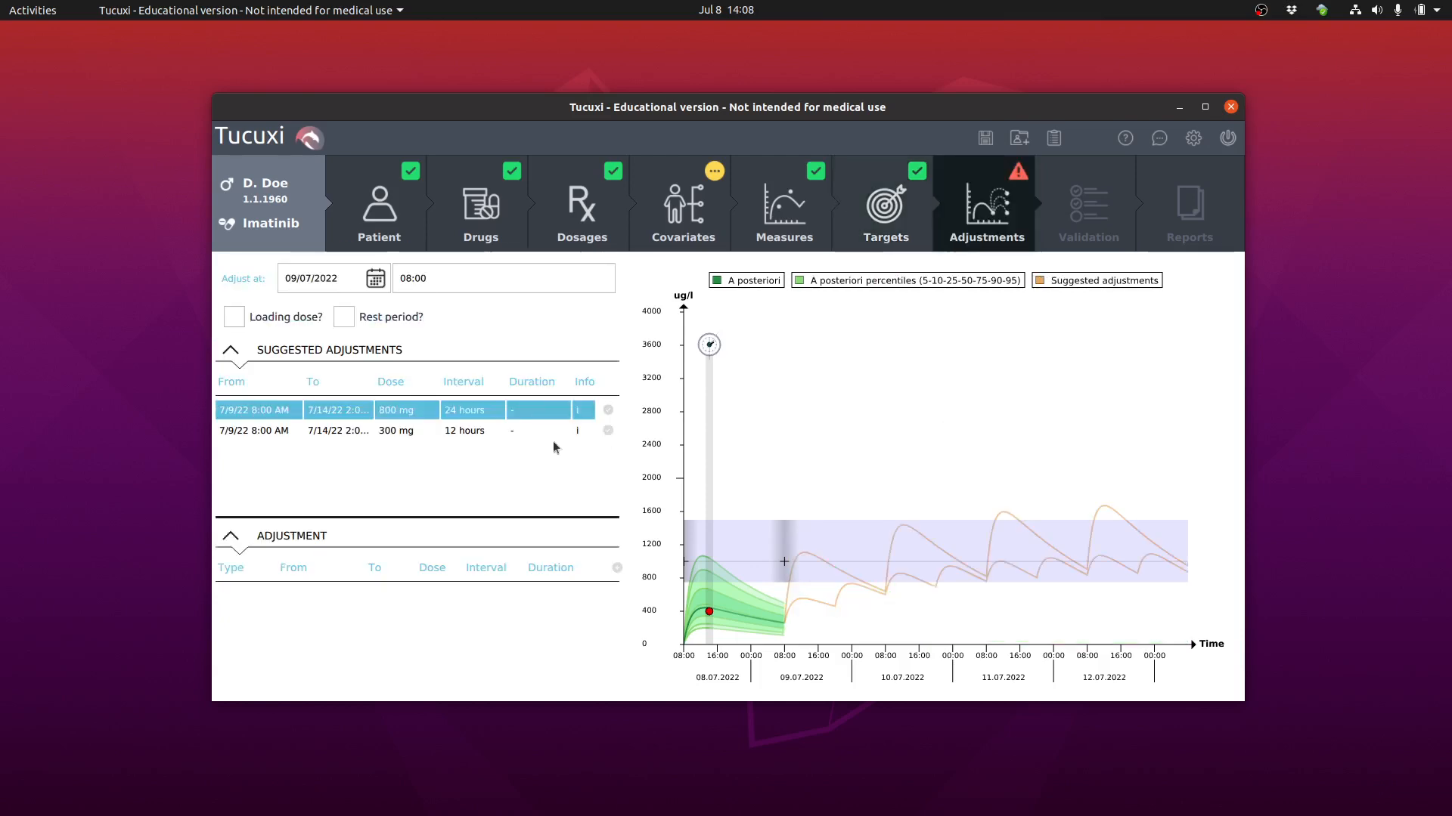
left_click(465, 423)
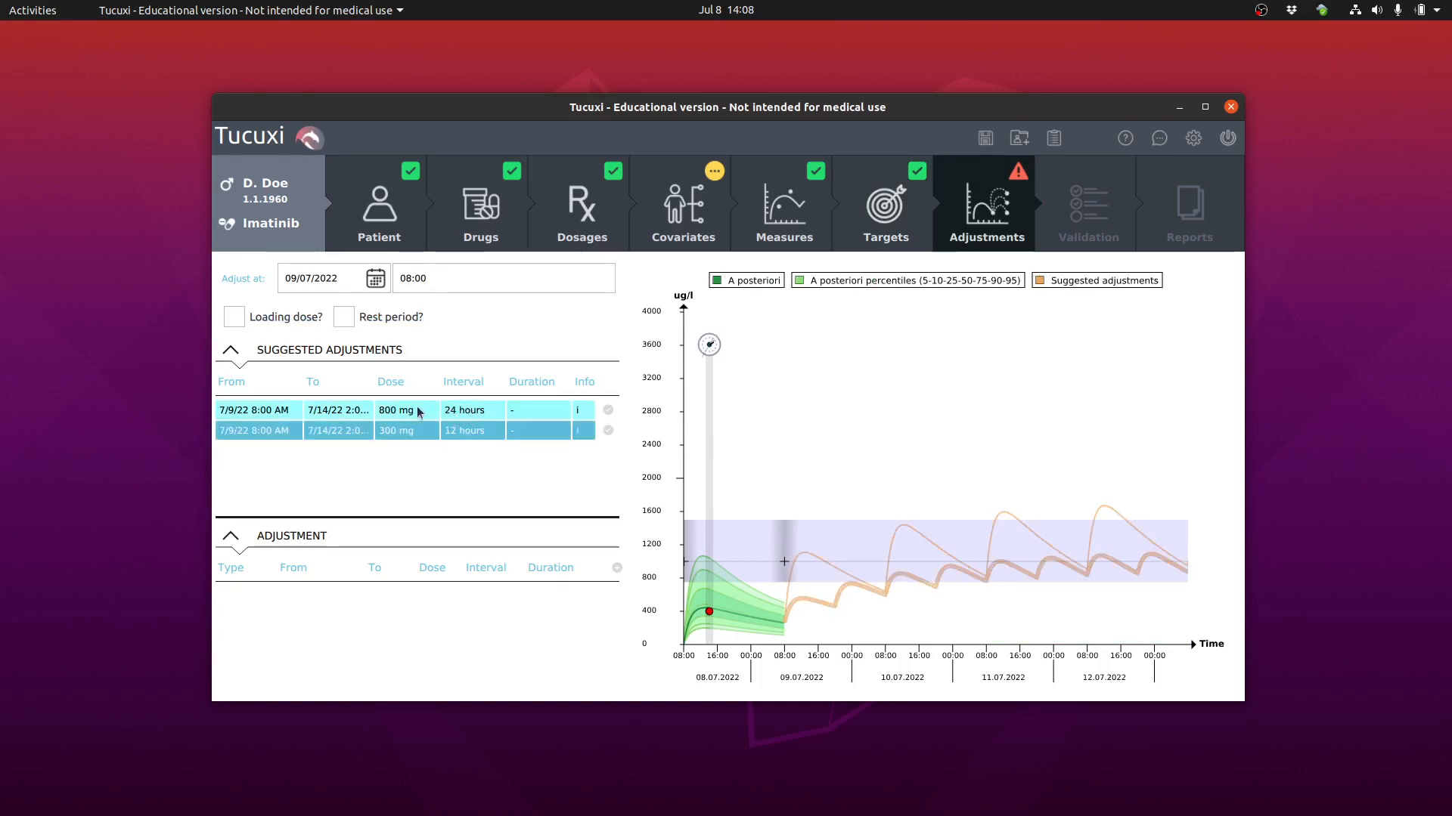
left_click(464, 414)
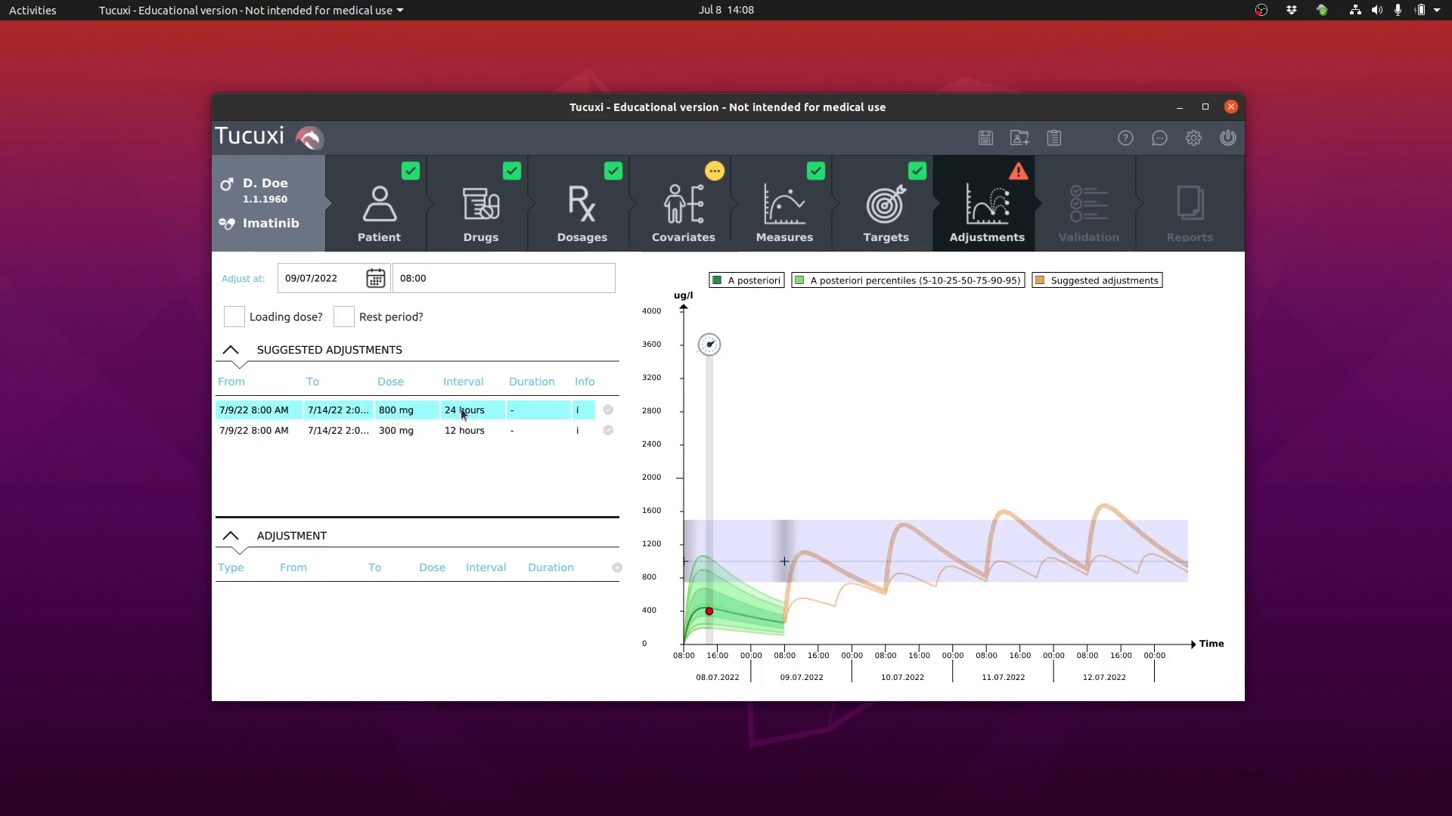
Try the suggested adjustments with a loading dose, highlight the 300 mg every 12 hours curve, and disable the loading dose again.
left_click(232, 324)
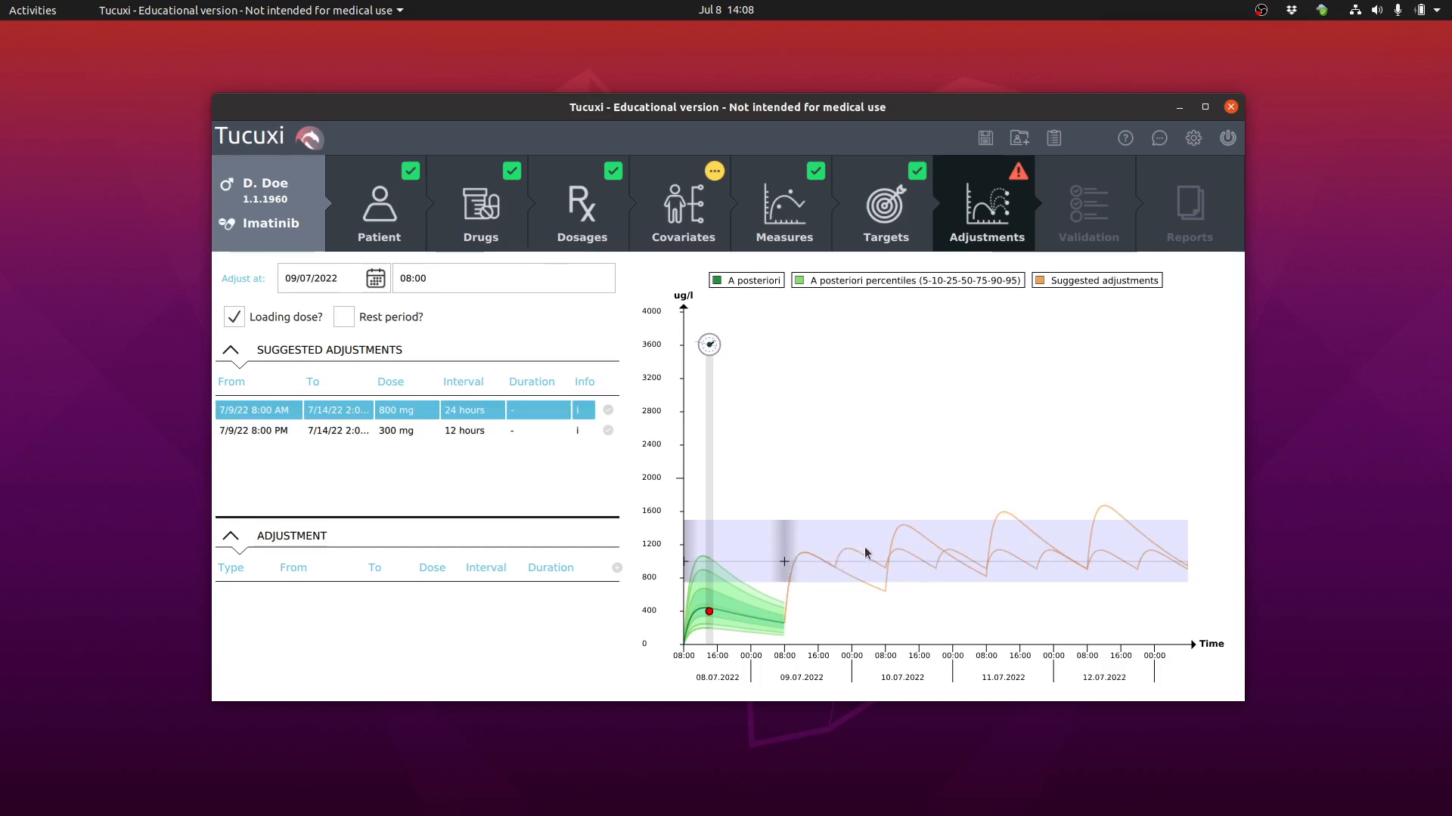
left_click(477, 431)
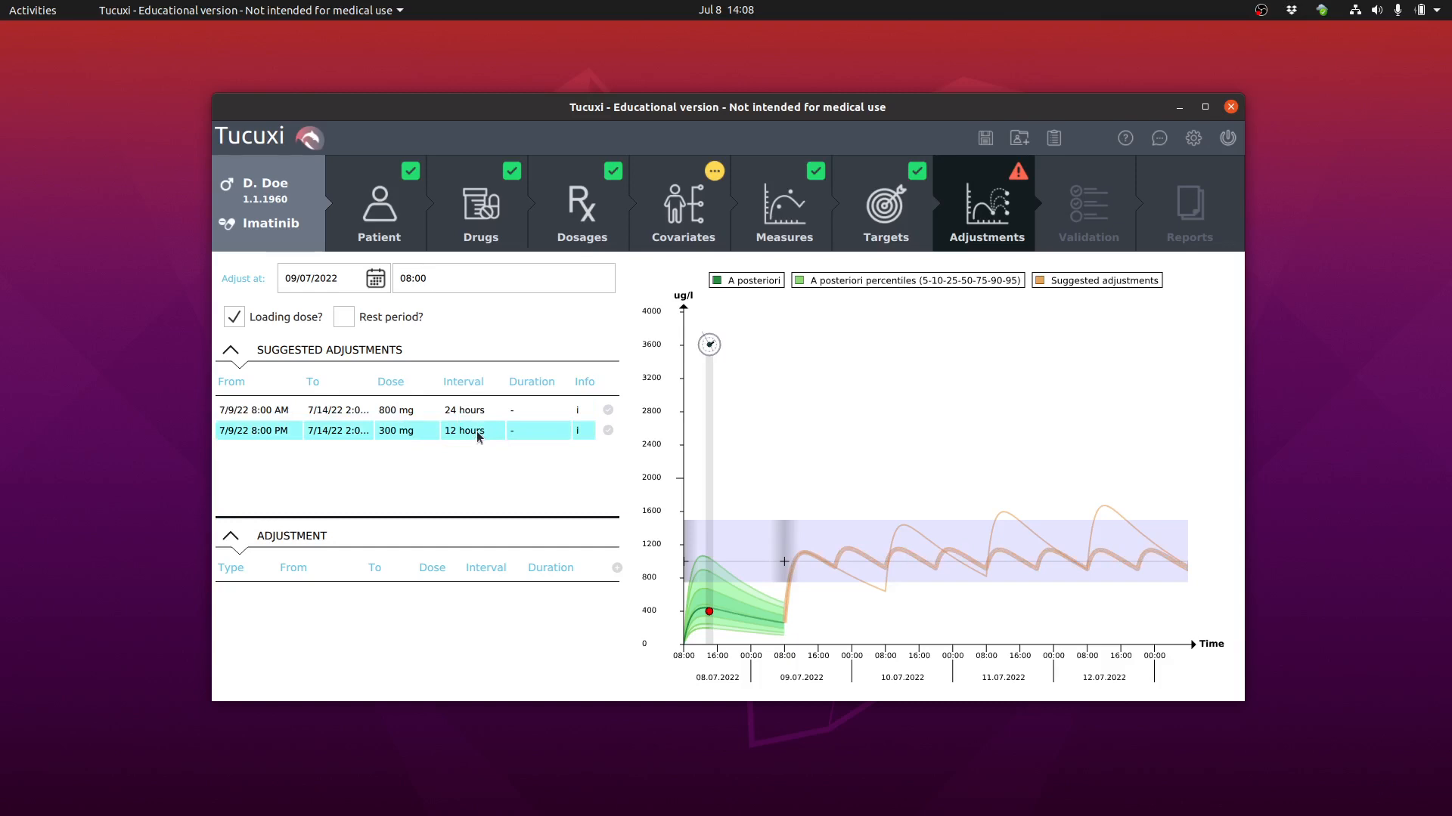
left_click(234, 318)
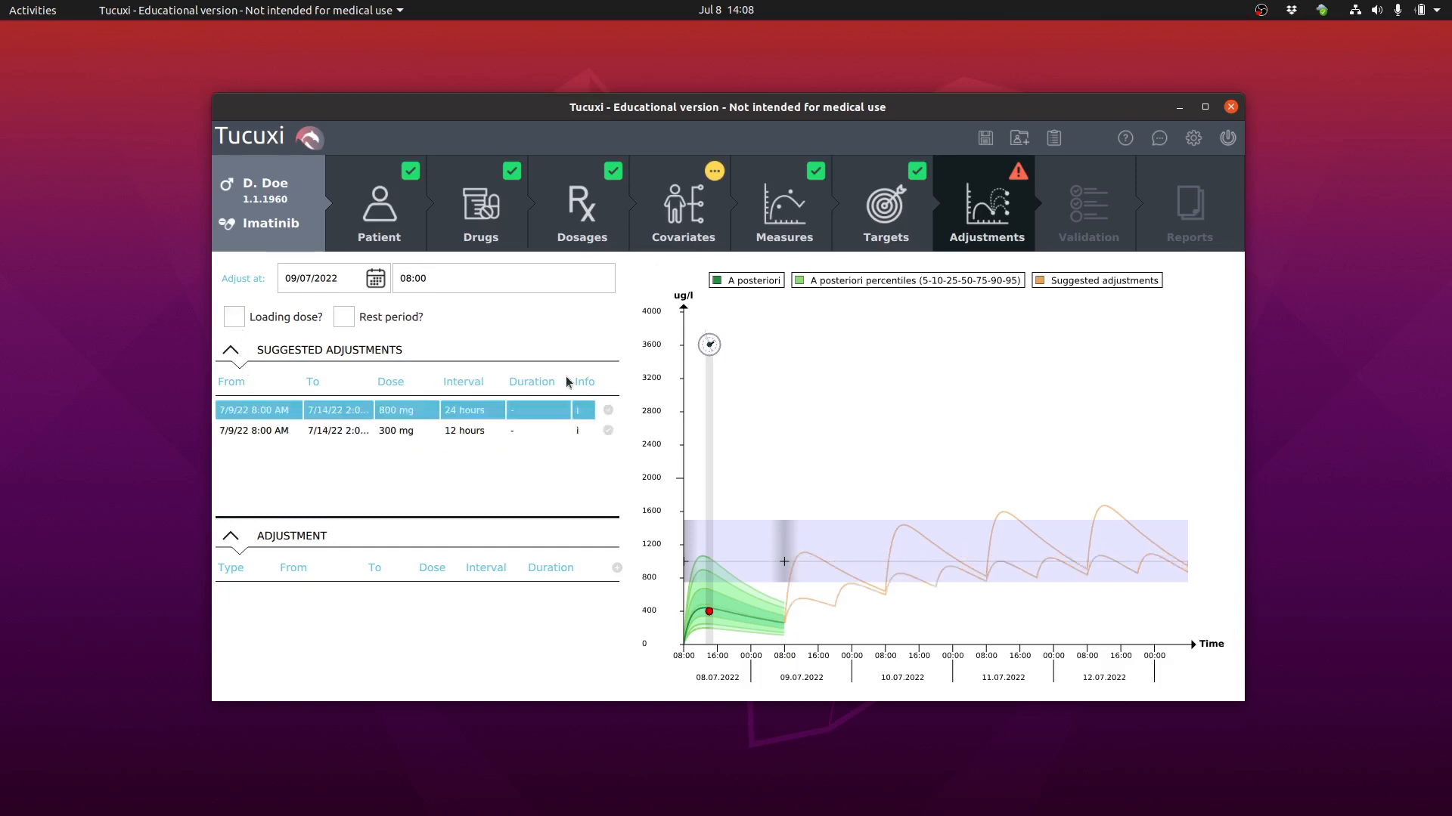
Adopt the suggested adjustment of 800 mg every 24 hours and validate the interpretation, leaving its comments empty.
left_click(608, 411)
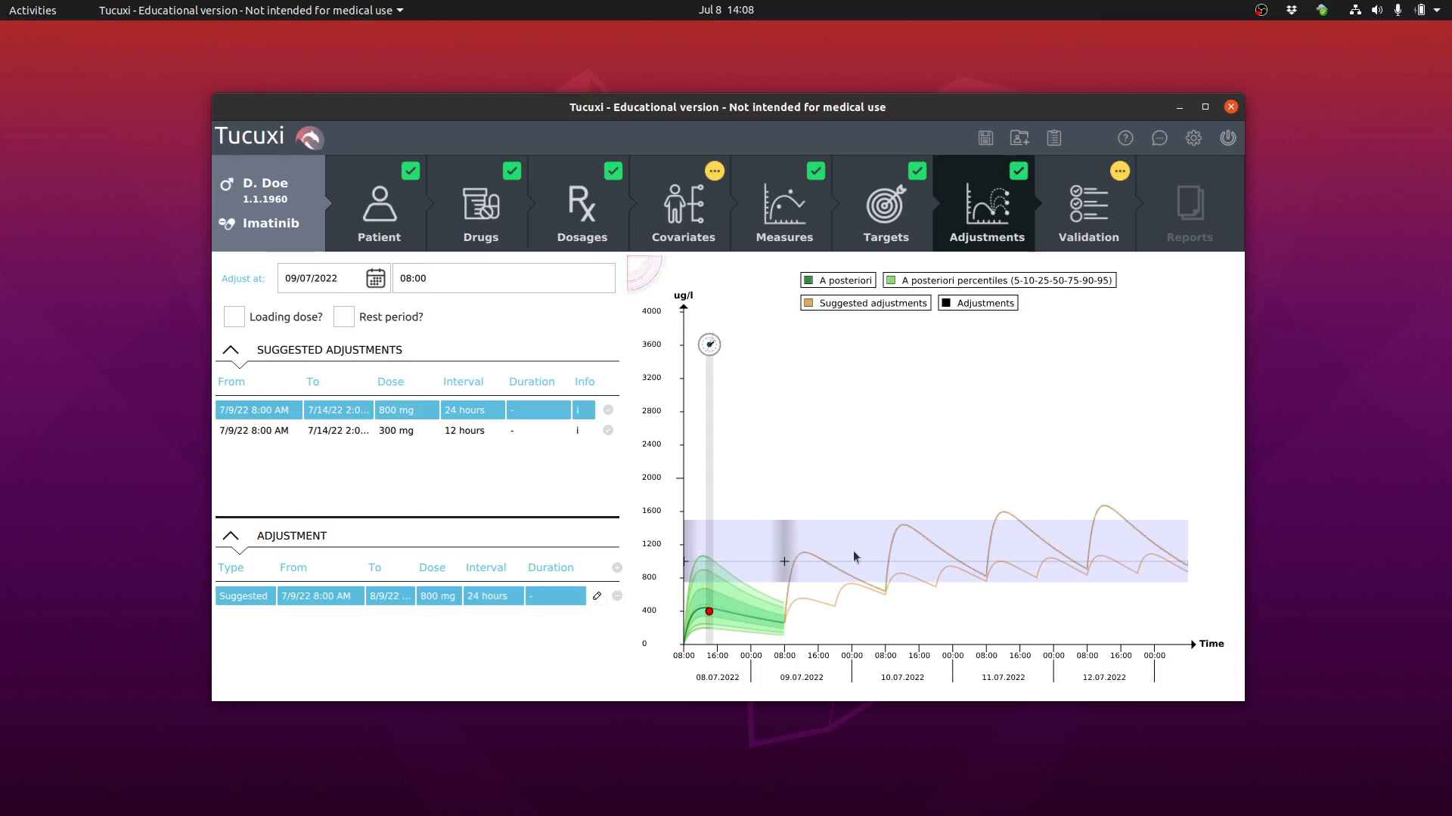
left_click(1076, 220)
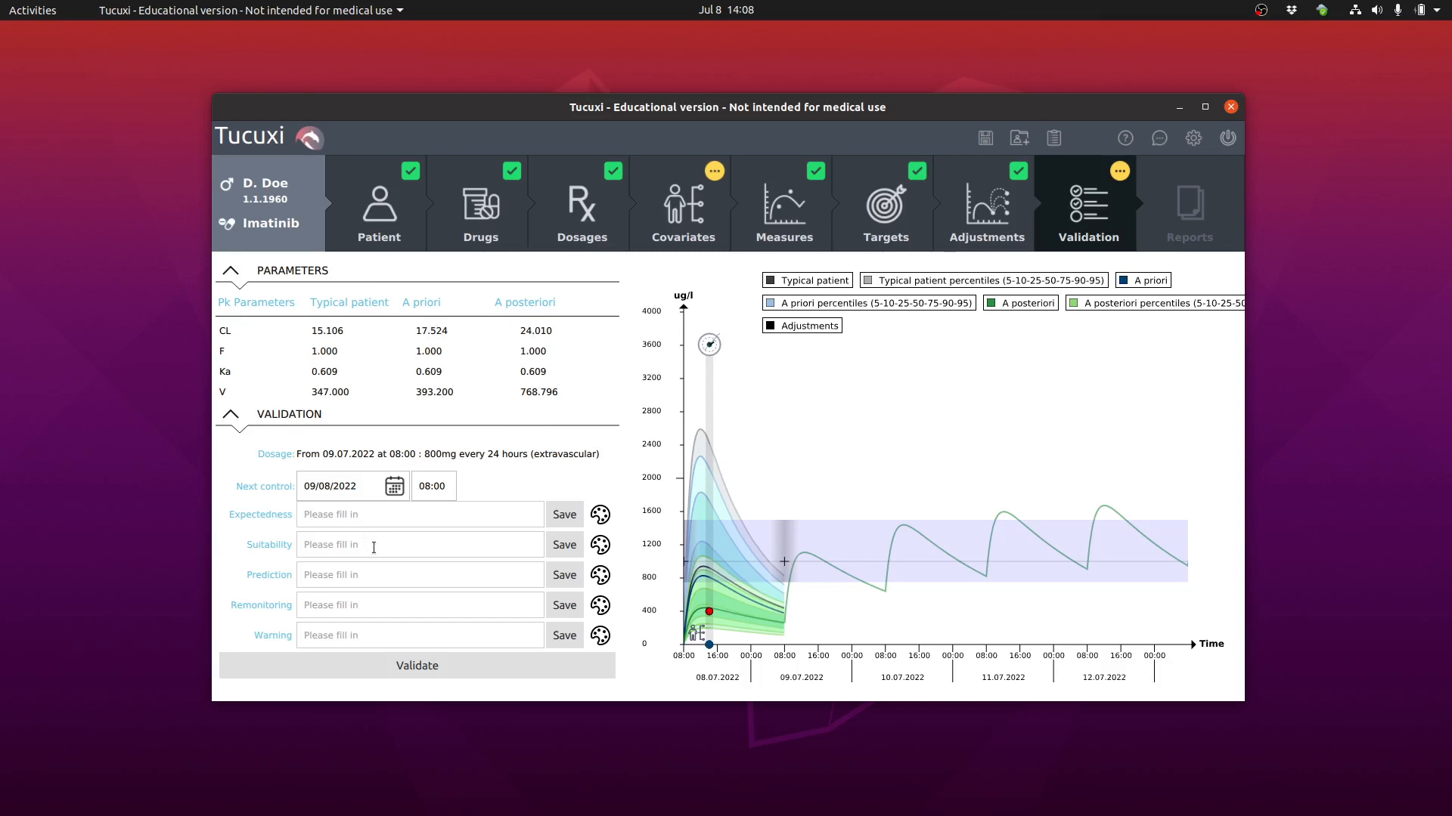
left_click(383, 571)
left_click(395, 601)
left_click(464, 667)
Open the Imatinib drug monitoring report and read through its patient data, graph, comments and proposed dosage adjustment.
left_click(1193, 198)
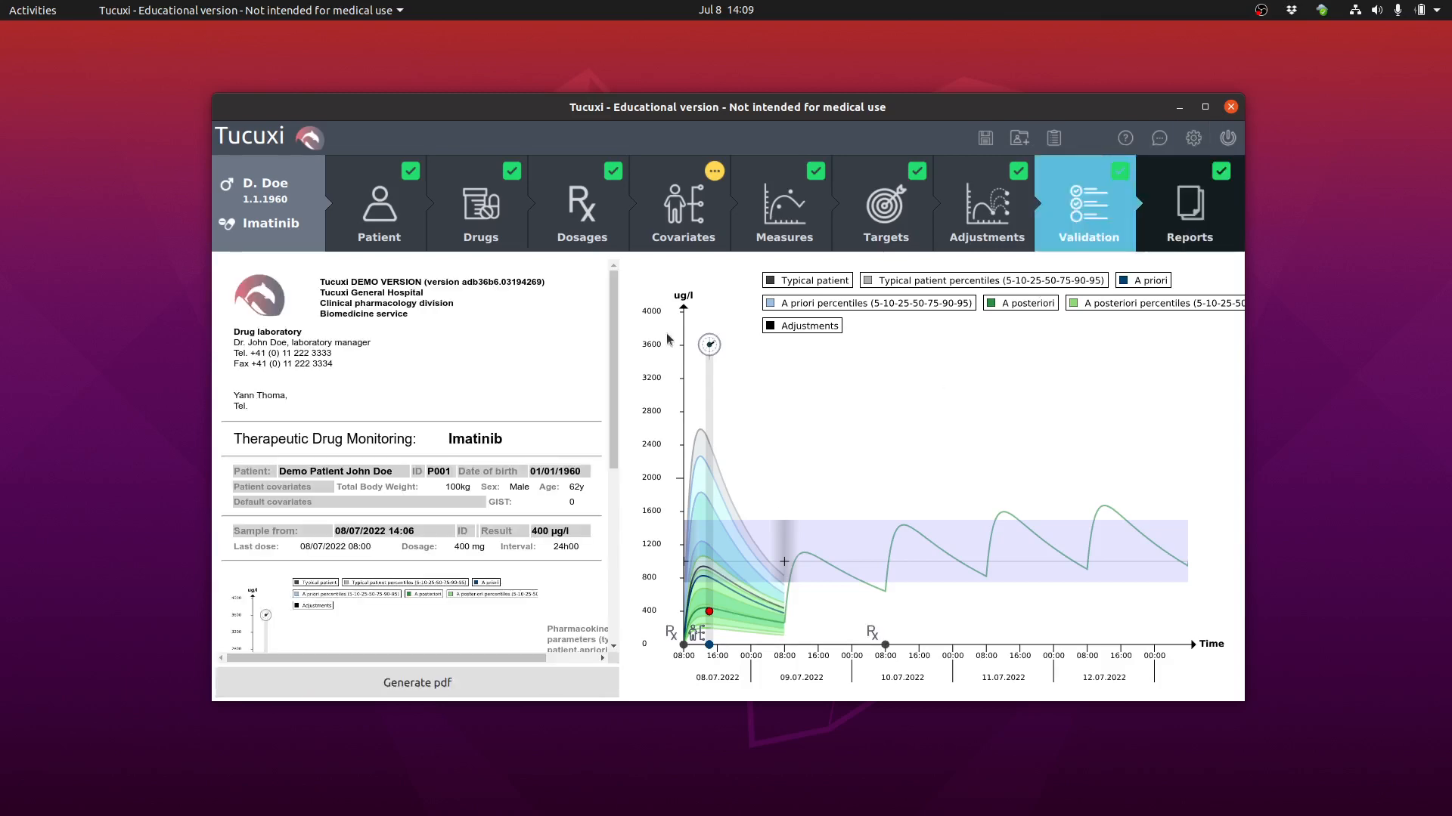
scroll(605, 396, "down", 3)
scroll(604, 396, "down", 7)
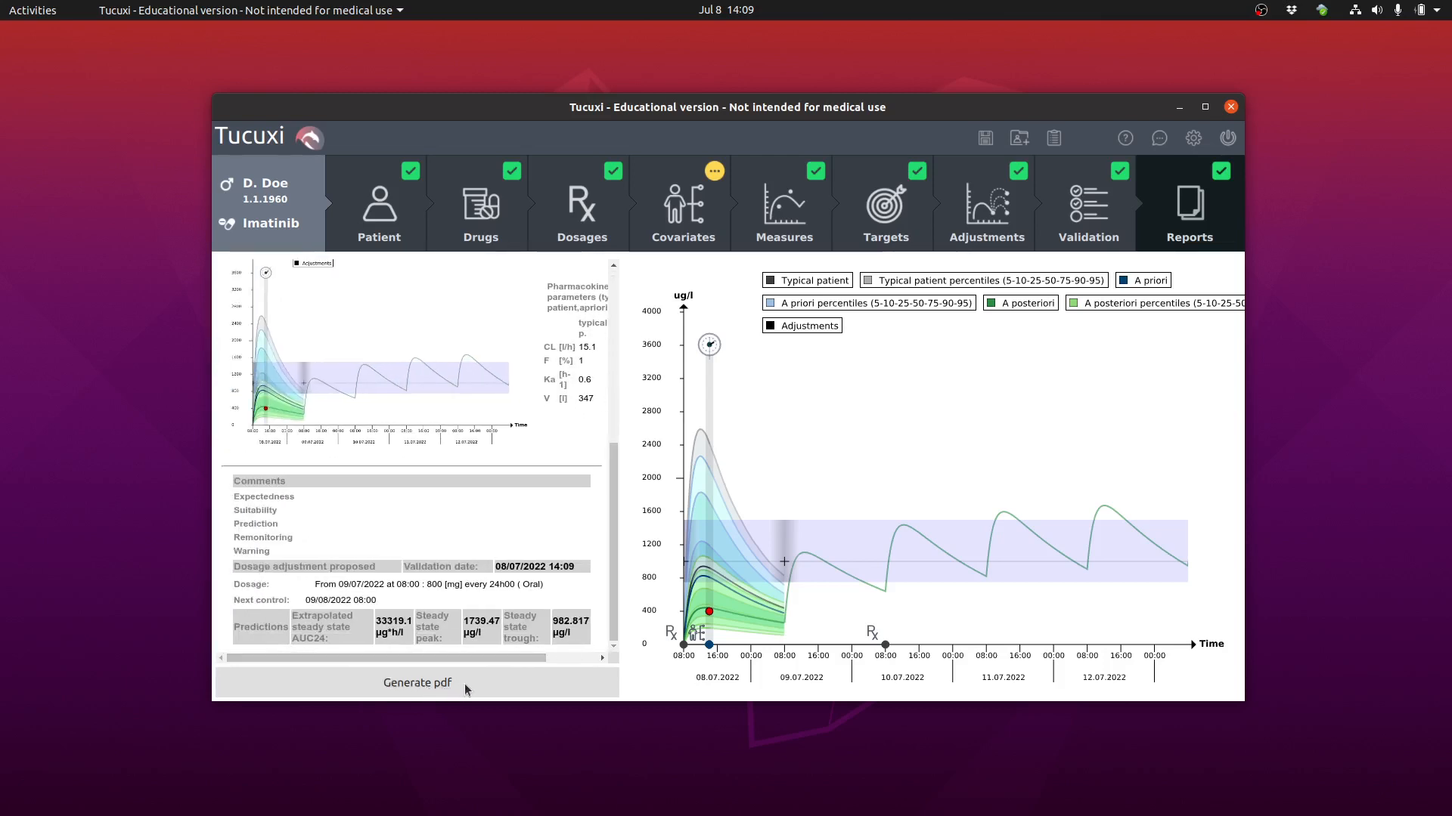
scroll(612, 520, "up", 8)
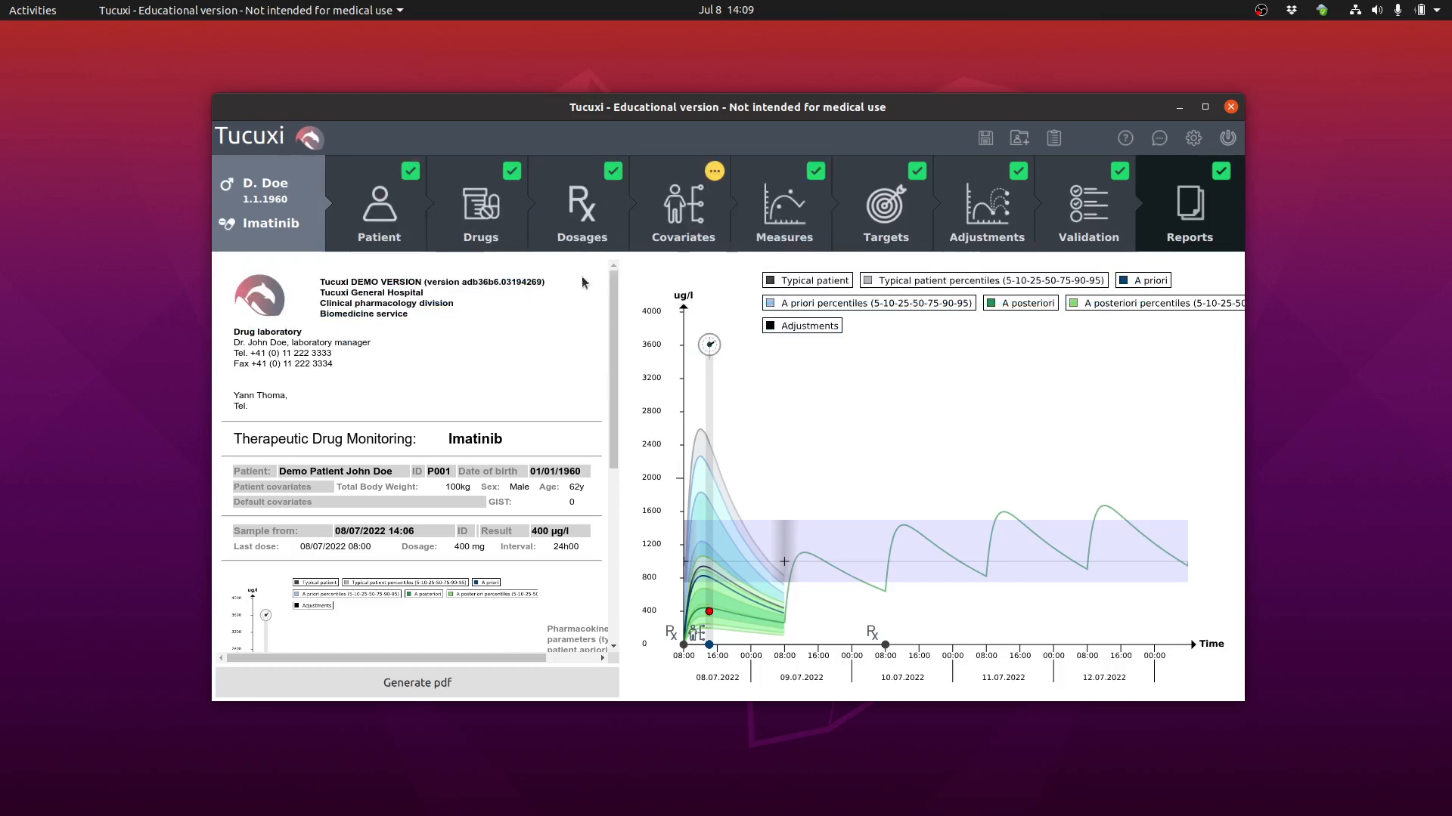
Return to the patient's drug covariates list.
left_click(688, 210)
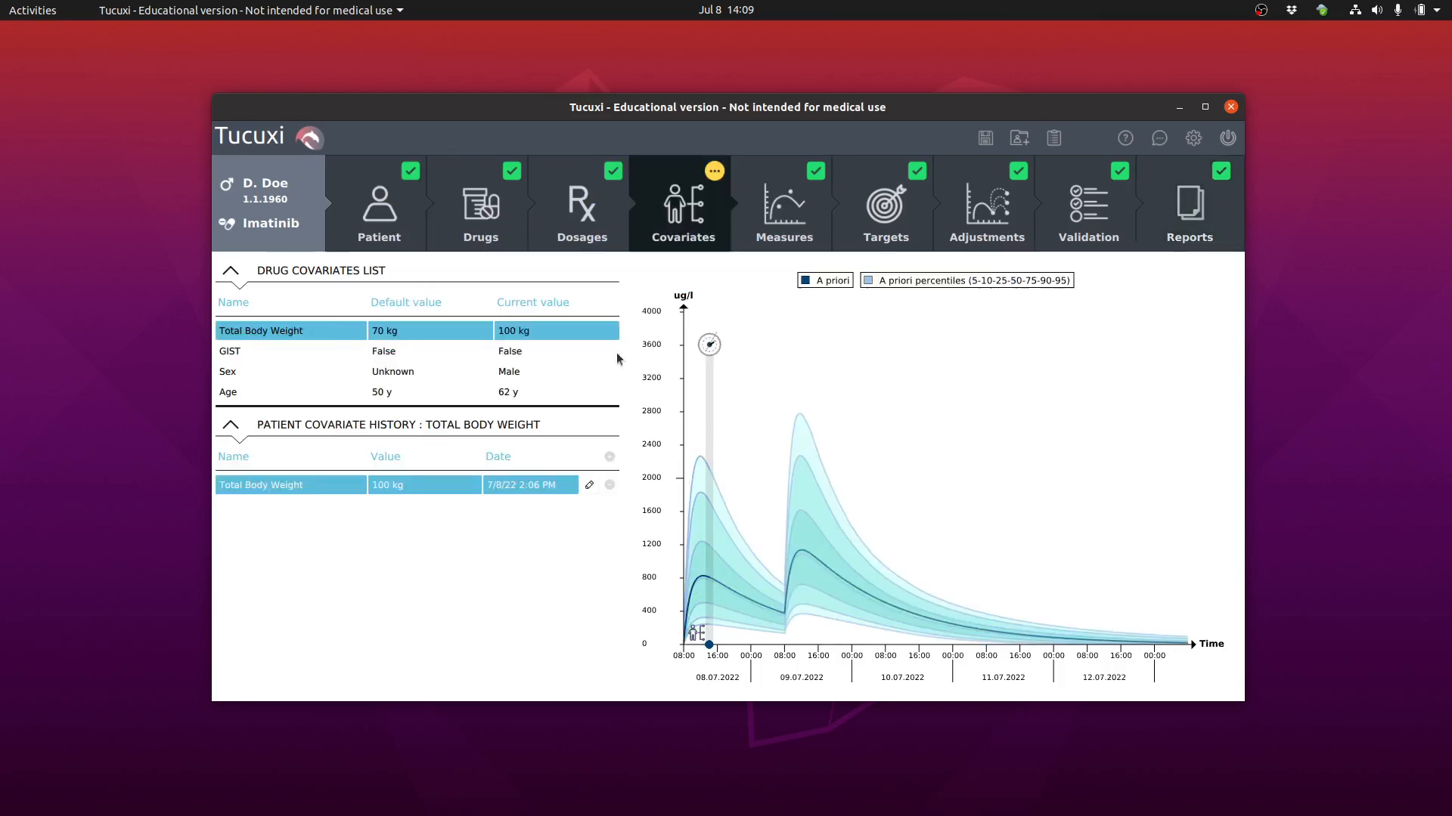